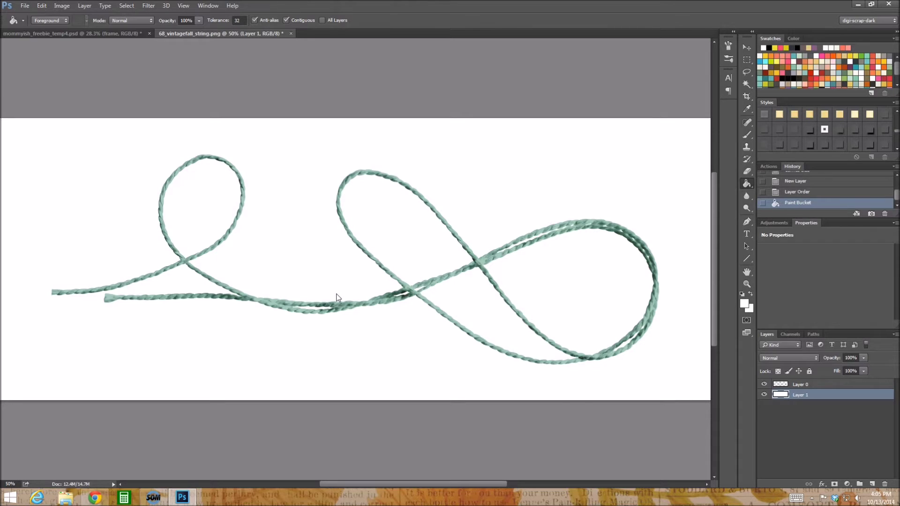
# Lock the white-filled Layer 1 background beneath the string
pyautogui.click(809, 371)
# Rename Layer 0 to string-top, then duplicate it below as string-shadow
pyautogui.click(801, 385)
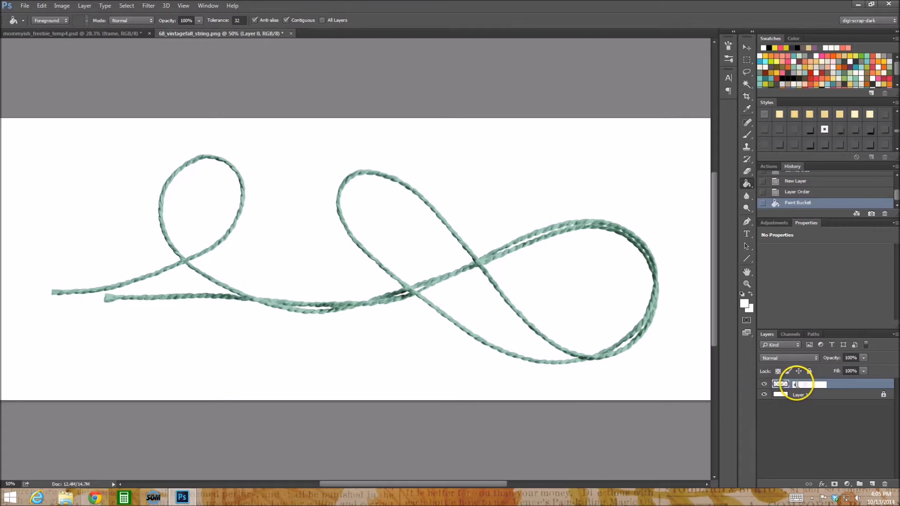
pyautogui.write('string top')
pyautogui.rightClick(836, 386)
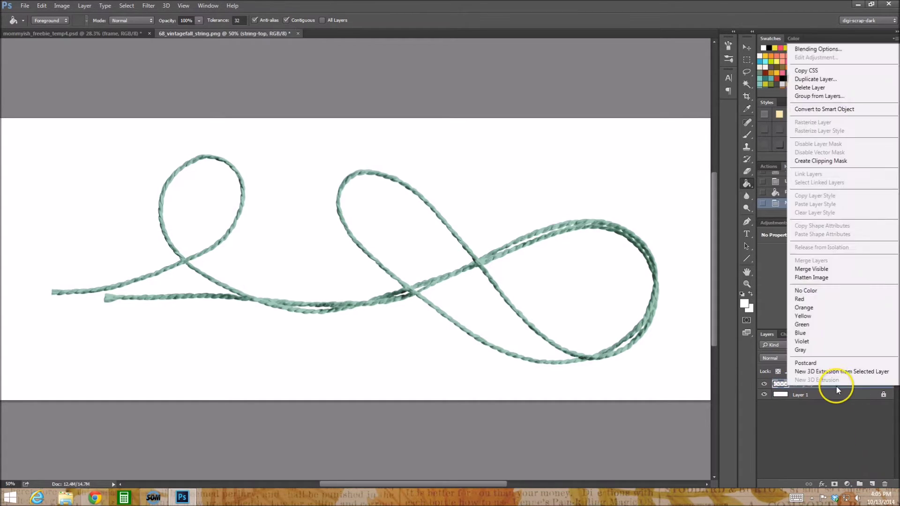
pyautogui.click(816, 79)
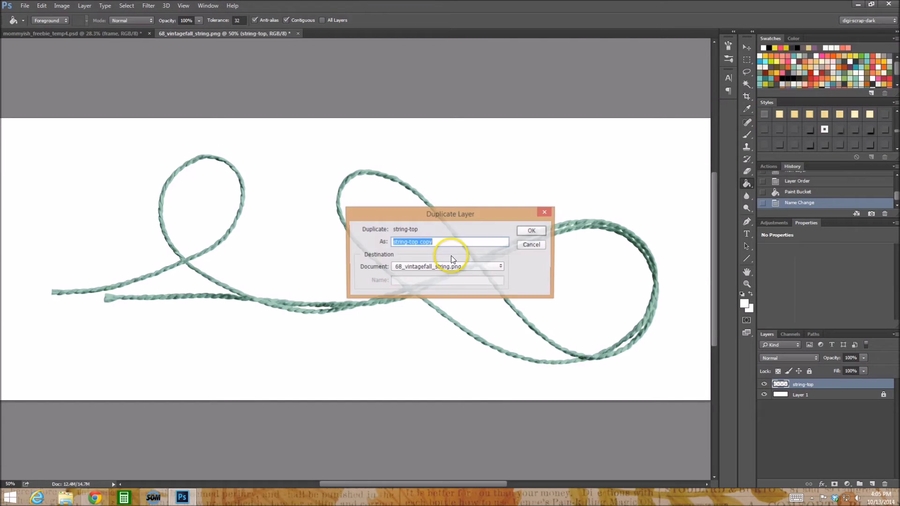
pyautogui.click(532, 231)
pyautogui.moveTo(828, 380); pyautogui.dragTo(818, 401)
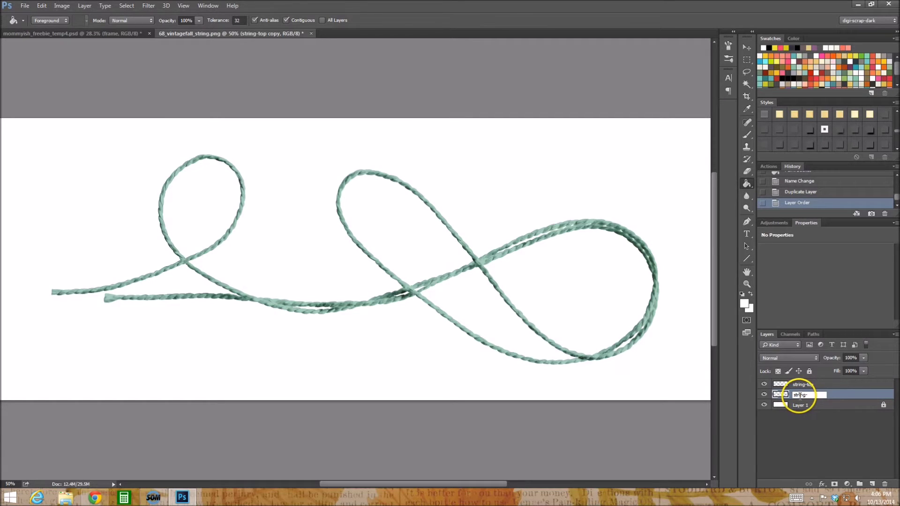
pyautogui.click(851, 395)
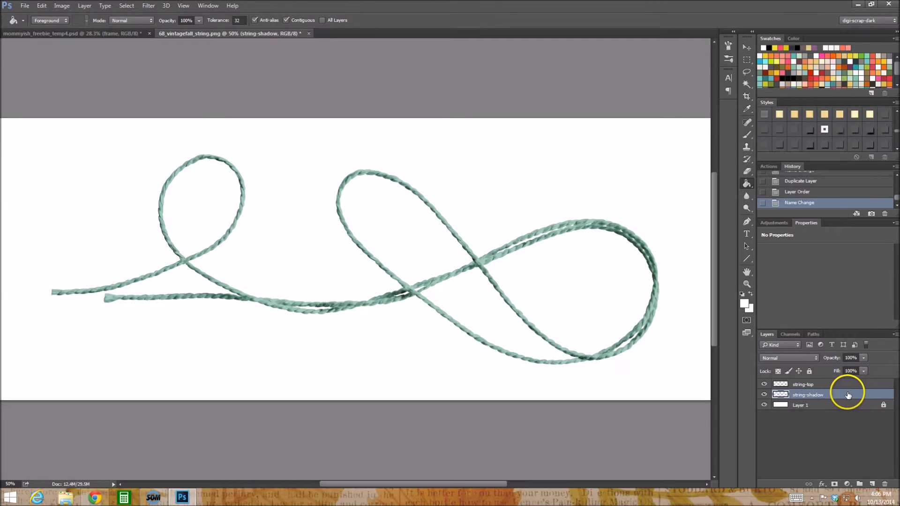
# Turn string-shadow black with a Color Overlay and rasterize the layer style
pyautogui.doubleClick(848, 395)
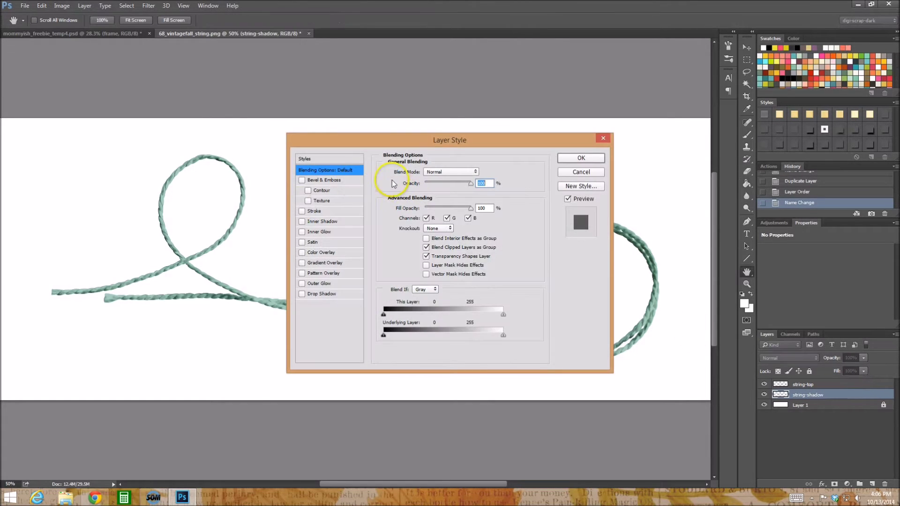
pyautogui.click(328, 254)
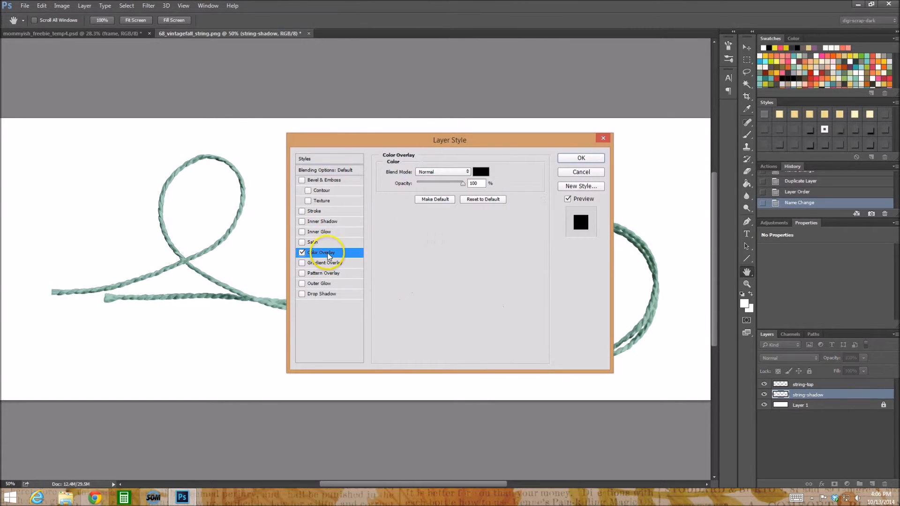
pyautogui.click(581, 158)
pyautogui.rightClick(837, 397)
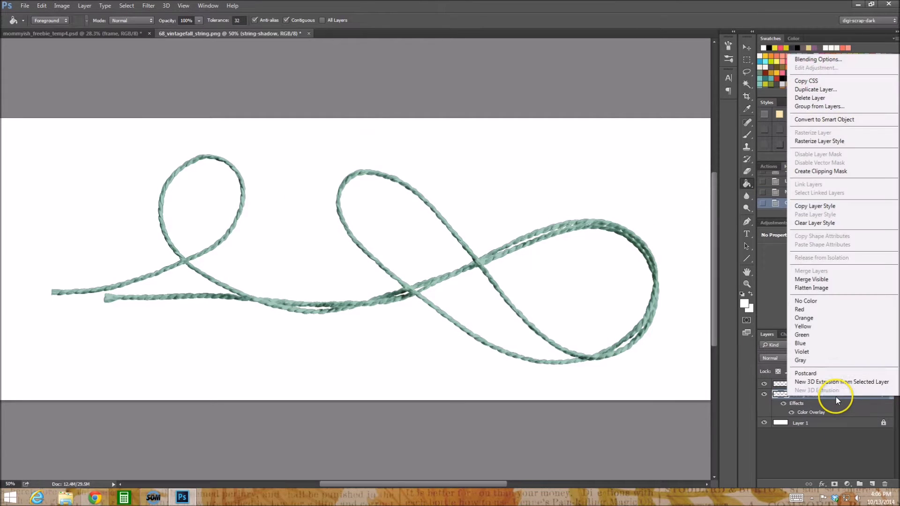
pyautogui.click(809, 142)
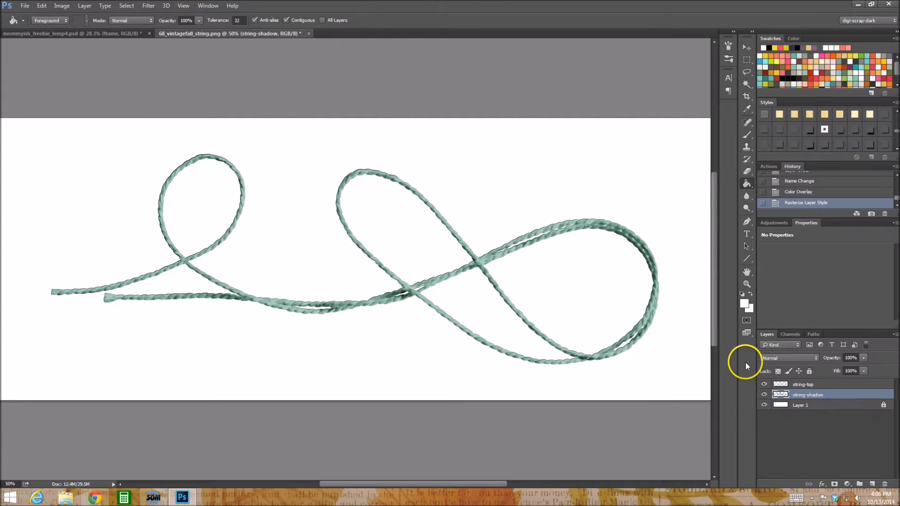
pyautogui.click(764, 385)
pyautogui.click(764, 384)
pyautogui.click(42, 5)
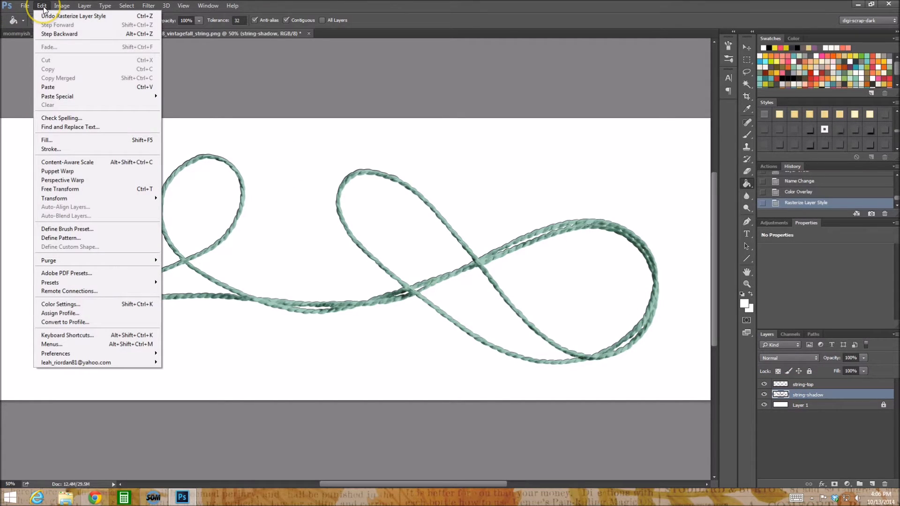
# Puppet Warp string-shadow, pinning the crossing and deleting a trial pin in the right loop
pyautogui.click(64, 172)
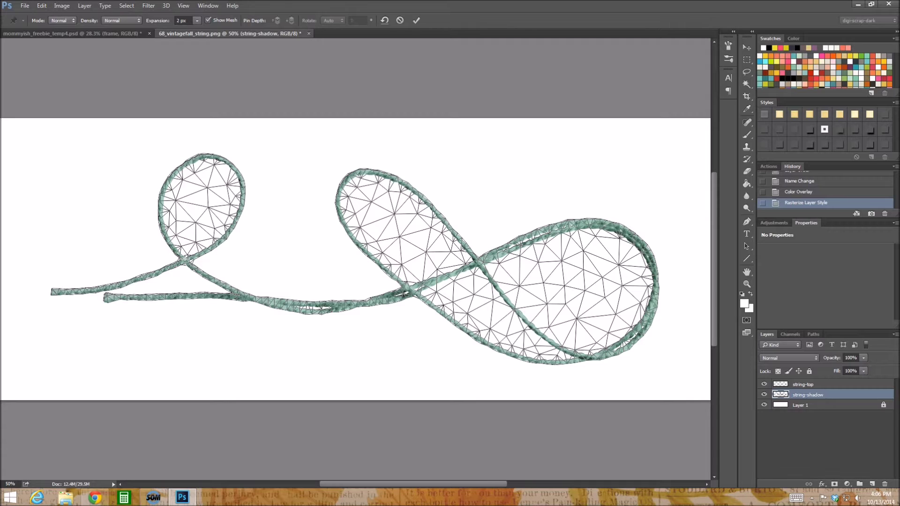
pyautogui.click(185, 258)
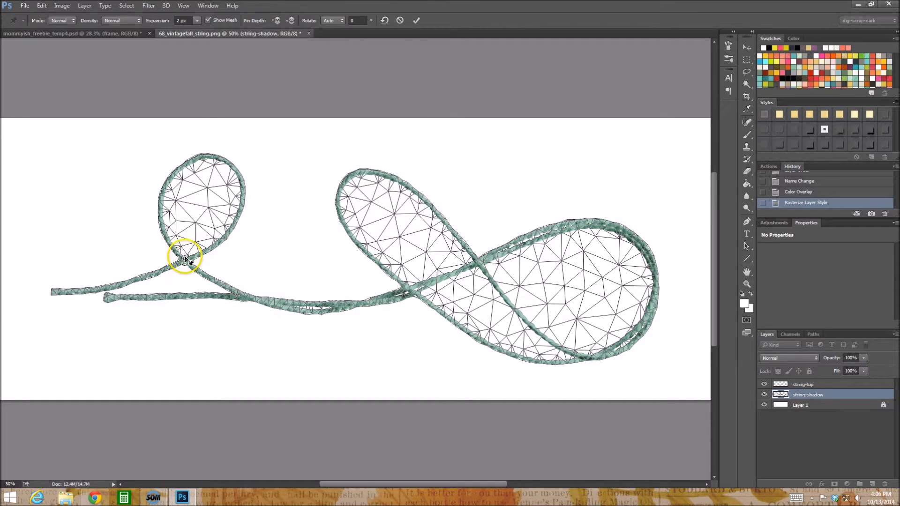
pyautogui.click(625, 286)
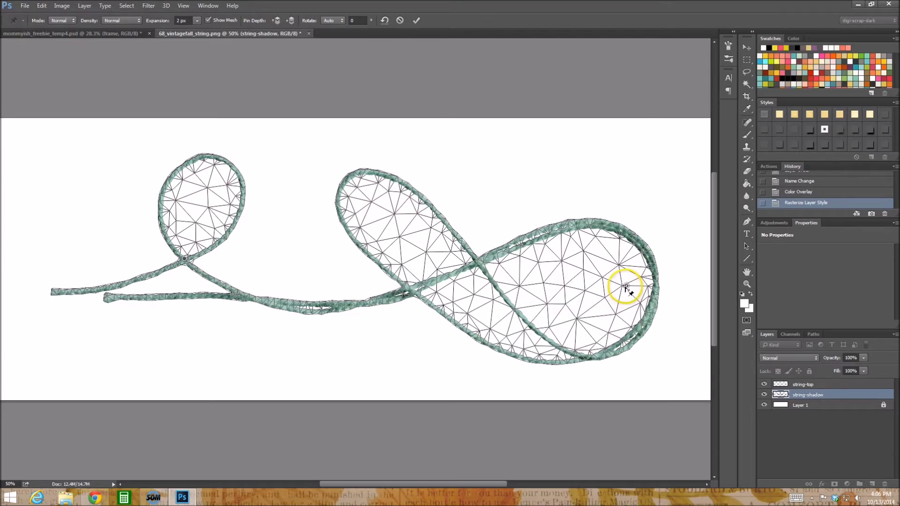
pyautogui.moveTo(625, 286)
pyautogui.mouseDown()
pyautogui.moveTo(614, 253)
pyautogui.moveTo(621, 181)
pyautogui.moveTo(612, 324)
pyautogui.moveTo(568, 415)
pyautogui.moveTo(629, 317)
pyautogui.moveTo(628, 173)
pyautogui.moveTo(613, 297)
pyautogui.moveTo(629, 298)
pyautogui.moveTo(627, 286)
pyautogui.mouseUp()
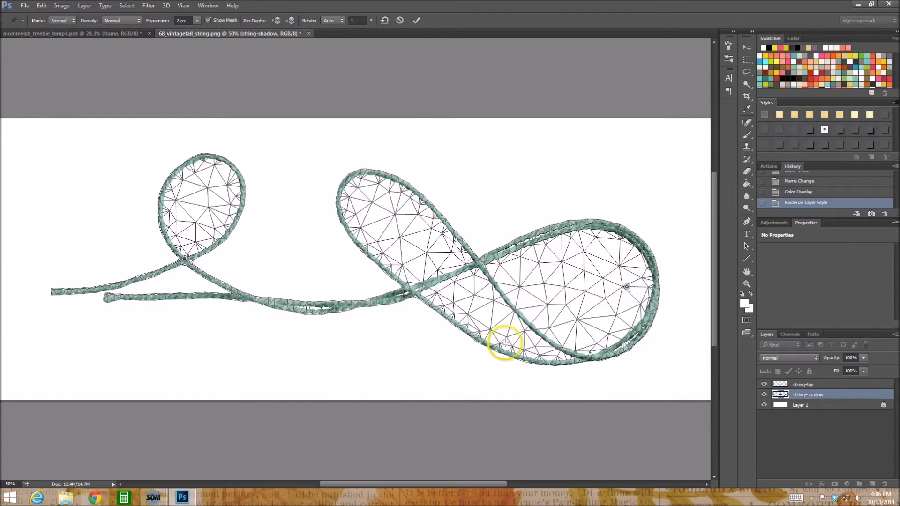
pyautogui.rightClick(627, 288)
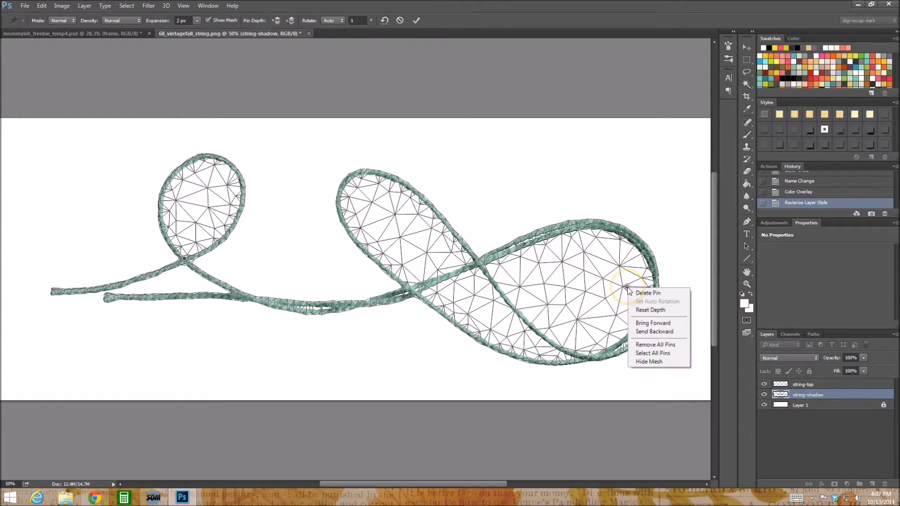
pyautogui.click(655, 295)
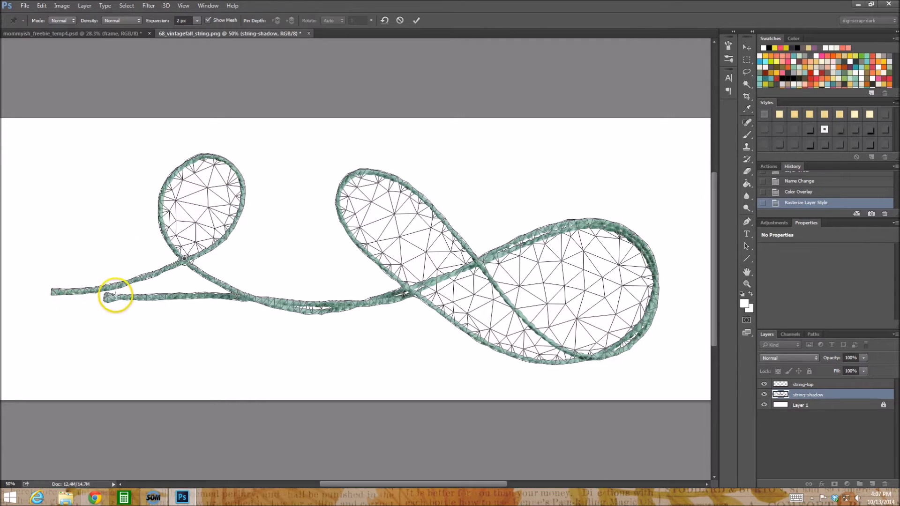
pyautogui.click(747, 284)
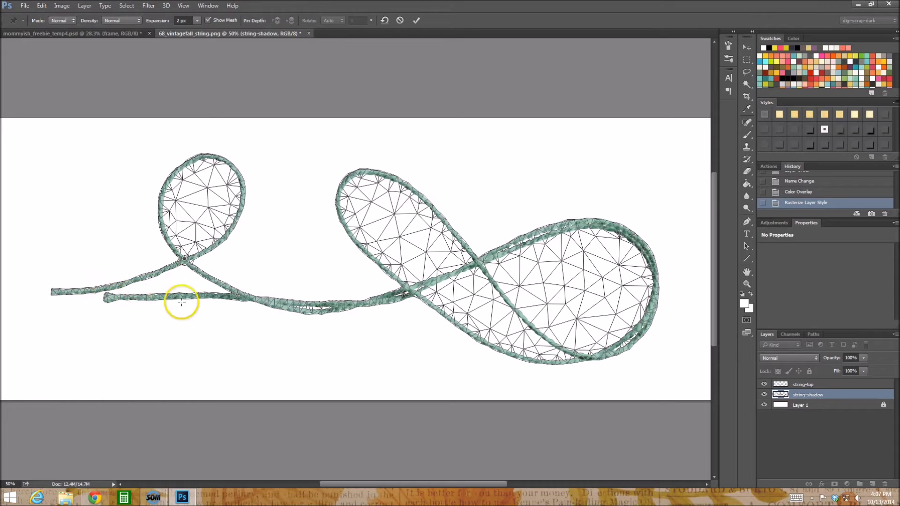
# Pin the lower strand's middle and left ends, then drag and rotate the ends downward
pyautogui.click(227, 296)
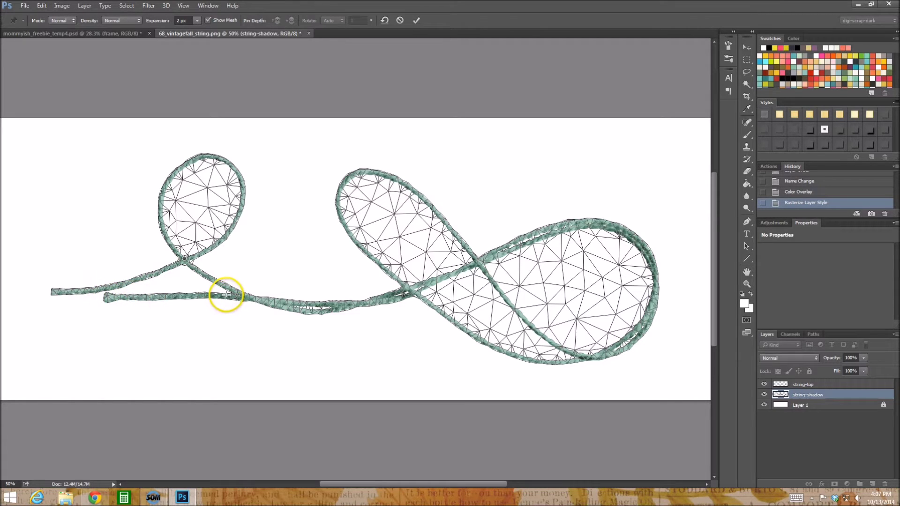
pyautogui.click(107, 297)
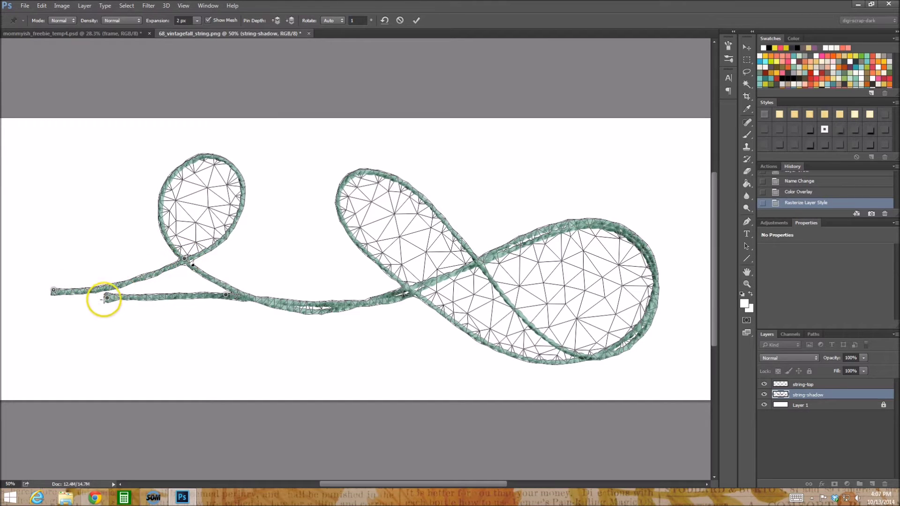
pyautogui.moveTo(110, 299); pyautogui.dragTo(111, 301)
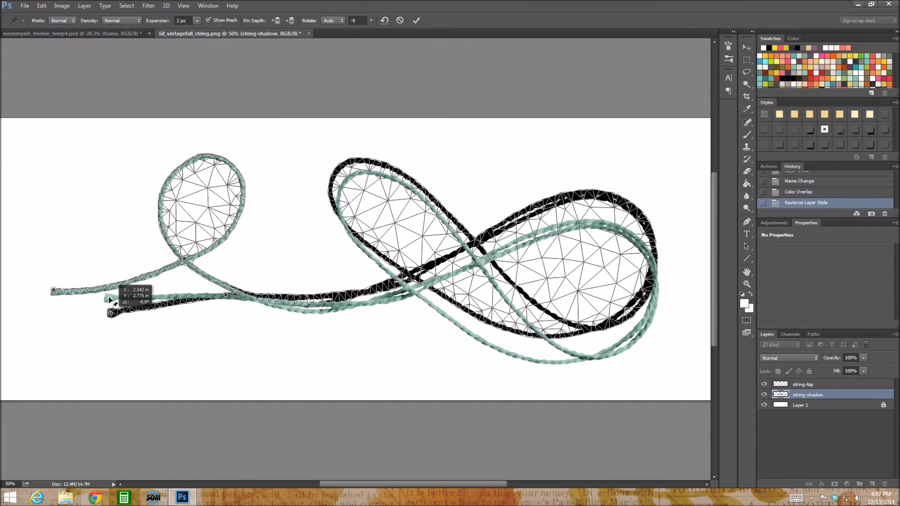
pyautogui.moveTo(54, 293); pyautogui.dragTo(55, 293)
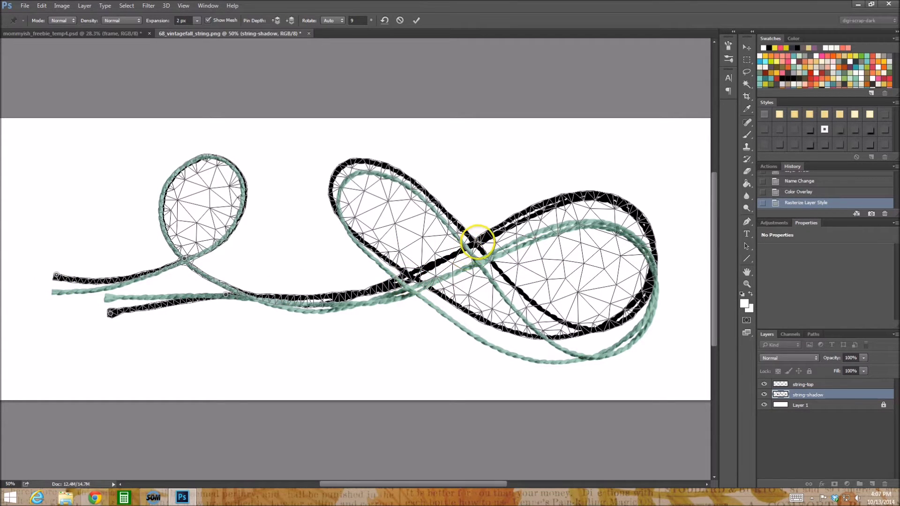
pyautogui.moveTo(477, 240)
pyautogui.mouseDown()
pyautogui.moveTo(474, 257)
pyautogui.moveTo(478, 245)
pyautogui.mouseUp()
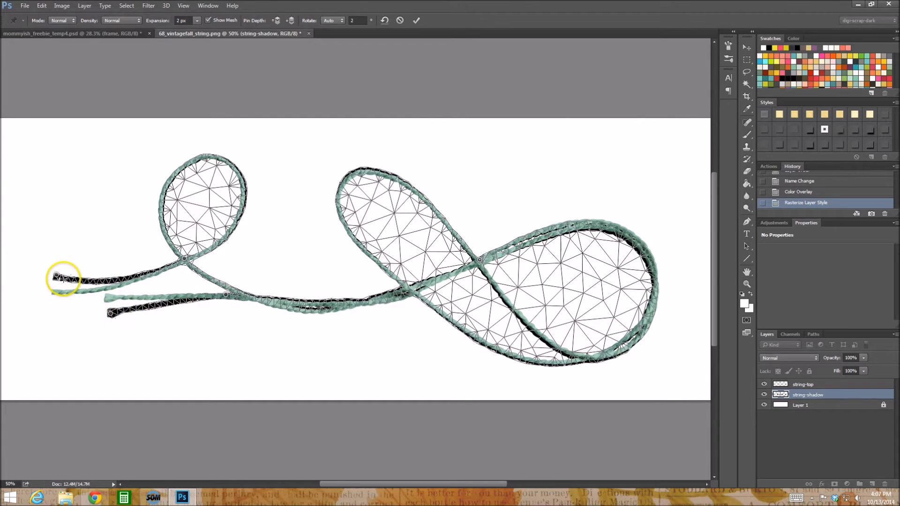
pyautogui.moveTo(56, 277); pyautogui.dragTo(63, 302)
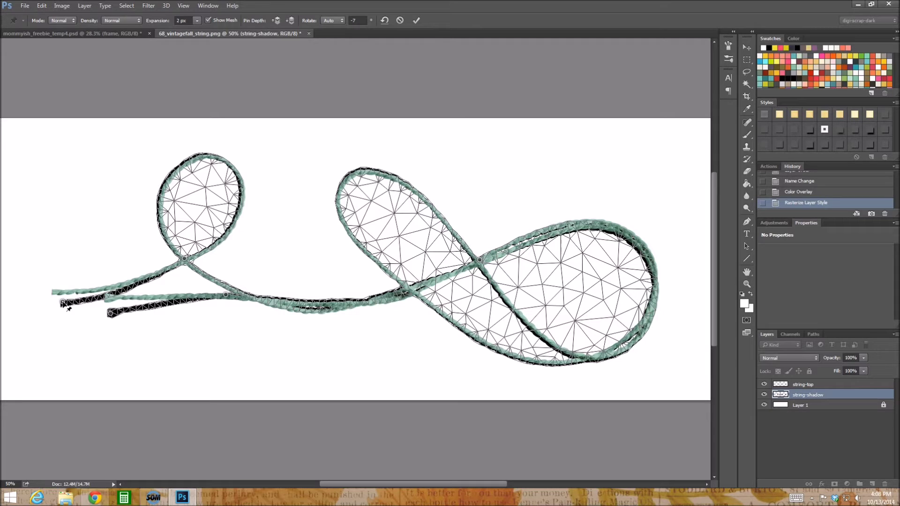
pyautogui.moveTo(112, 315); pyautogui.dragTo(118, 323)
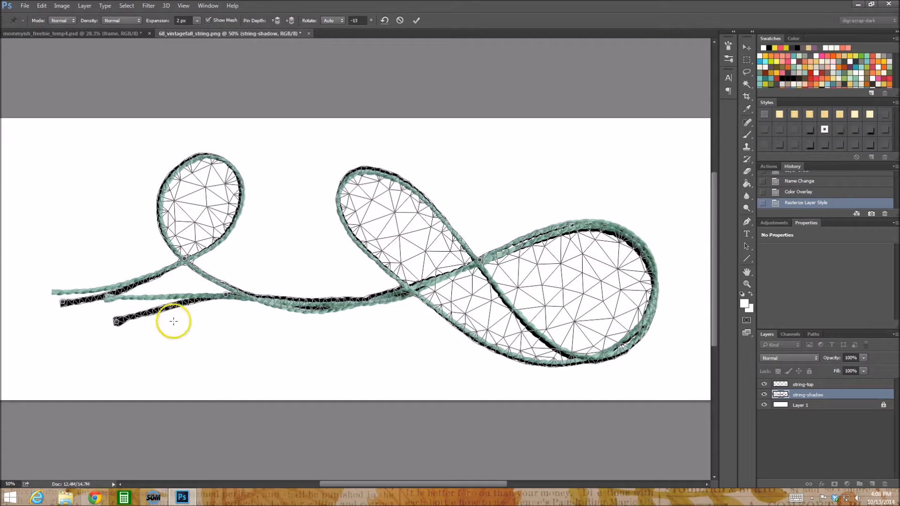
pyautogui.moveTo(178, 310); pyautogui.dragTo(180, 305)
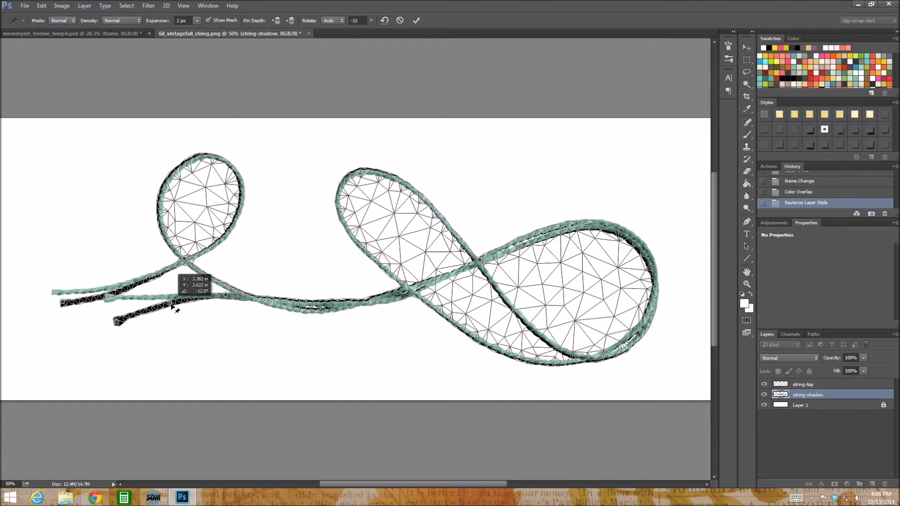
pyautogui.click(108, 314)
pyautogui.moveTo(118, 322); pyautogui.dragTo(124, 329)
pyautogui.click(4, 424)
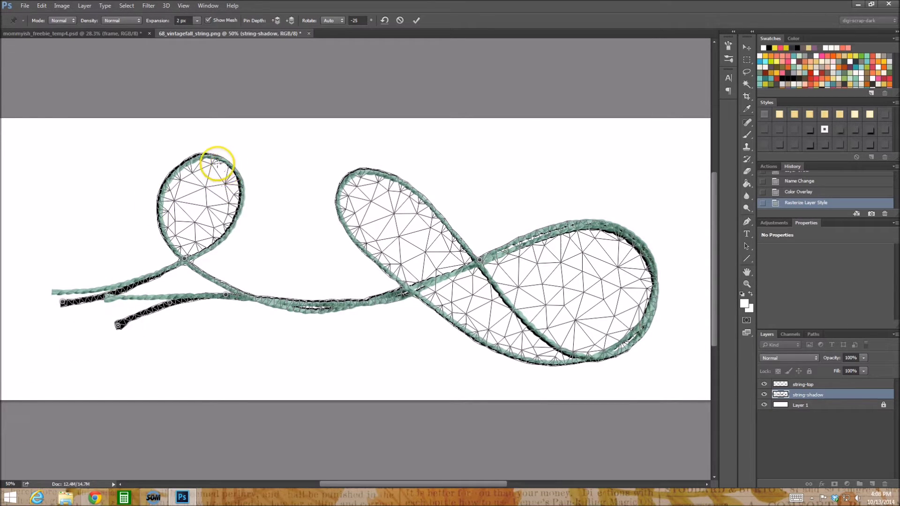
# Remove the pin atop the small loop and reshape that loop of the shadow
pyautogui.moveTo(216, 164); pyautogui.dragTo(230, 140)
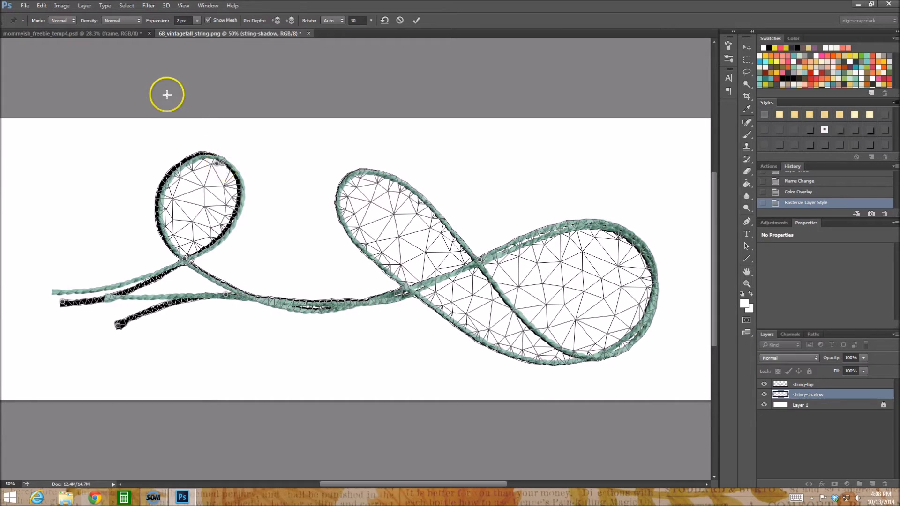
pyautogui.rightClick(224, 164)
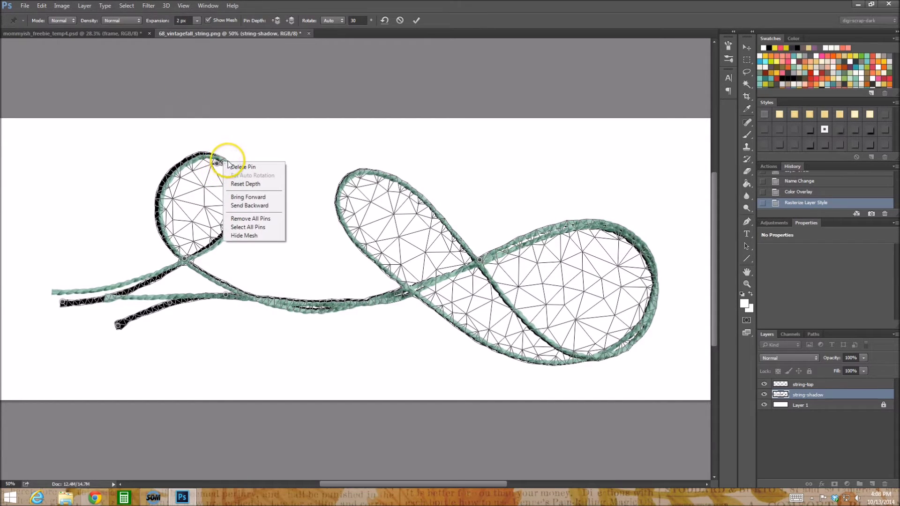
pyautogui.click(233, 167)
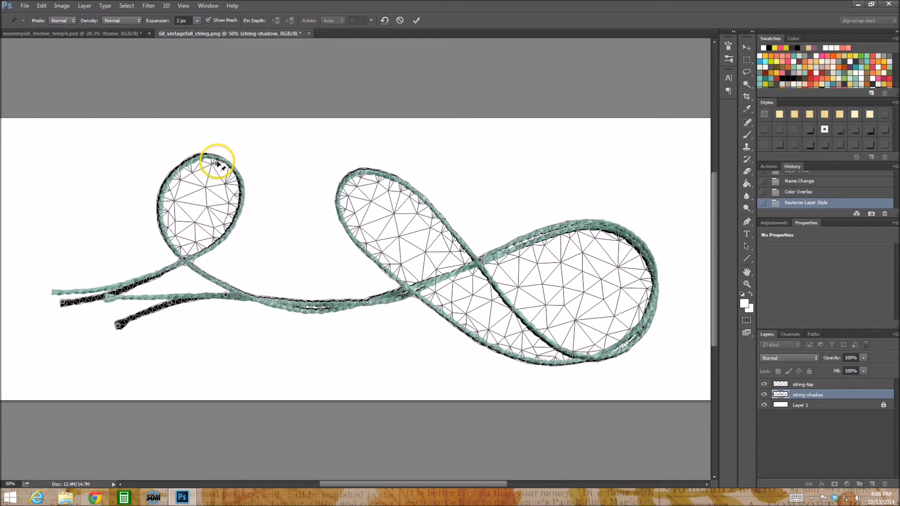
pyautogui.moveTo(217, 164); pyautogui.dragTo(224, 167)
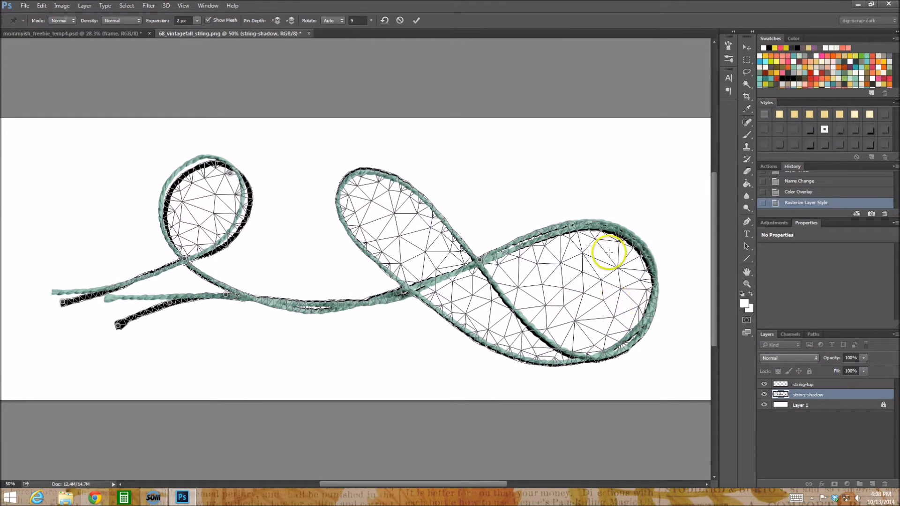
# Pin and offset the big loop, right loop, lower strand and crossing down and right
pyautogui.click(359, 167)
pyautogui.moveTo(358, 167); pyautogui.dragTo(364, 177)
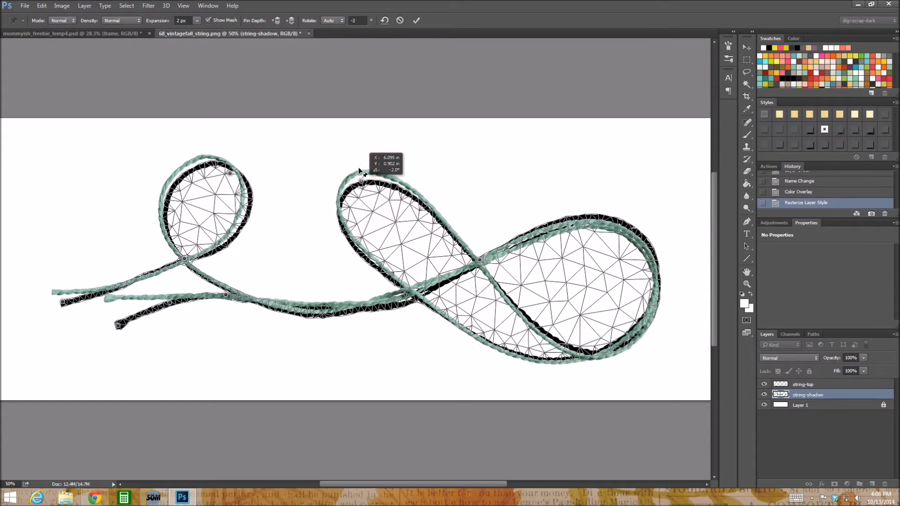
pyautogui.click(627, 299)
pyautogui.moveTo(627, 299); pyautogui.dragTo(626, 300)
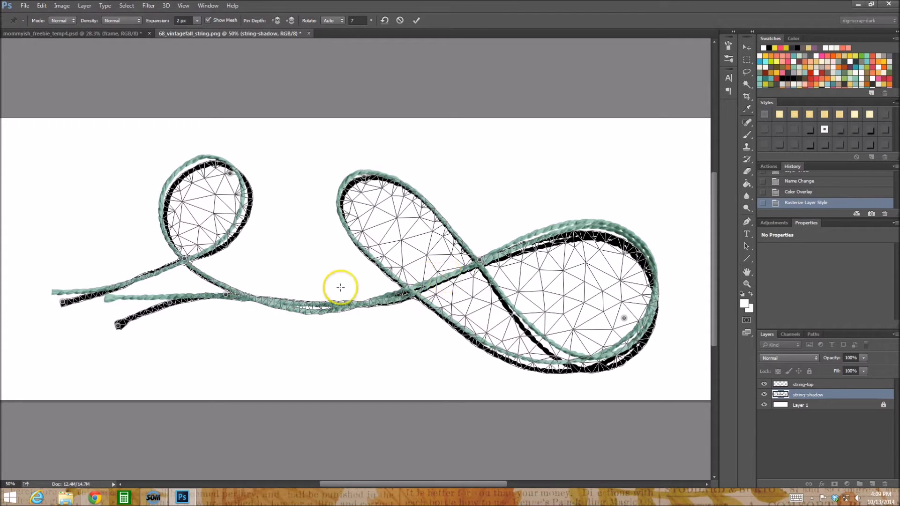
pyautogui.click(317, 305)
pyautogui.moveTo(319, 305)
pyautogui.mouseDown()
pyautogui.moveTo(325, 298)
pyautogui.moveTo(322, 310)
pyautogui.mouseUp()
pyautogui.click(409, 295)
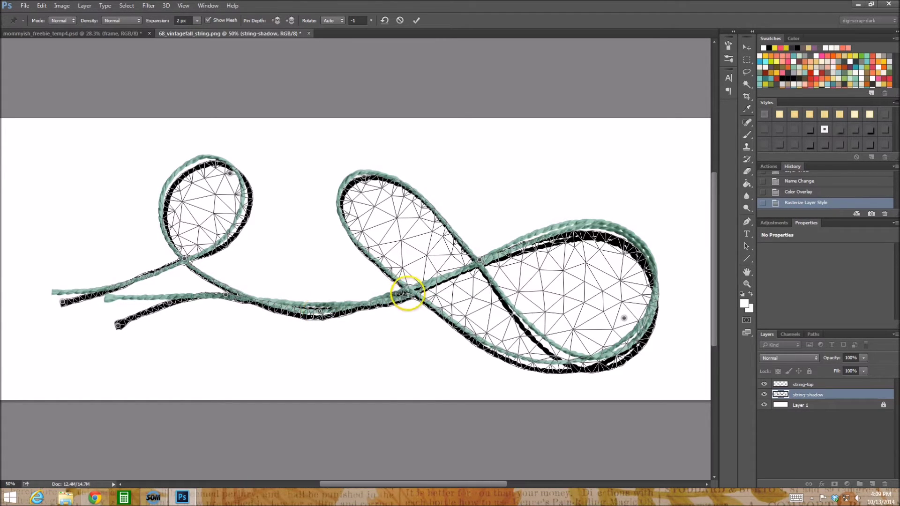
pyautogui.moveTo(408, 293); pyautogui.dragTo(408, 288)
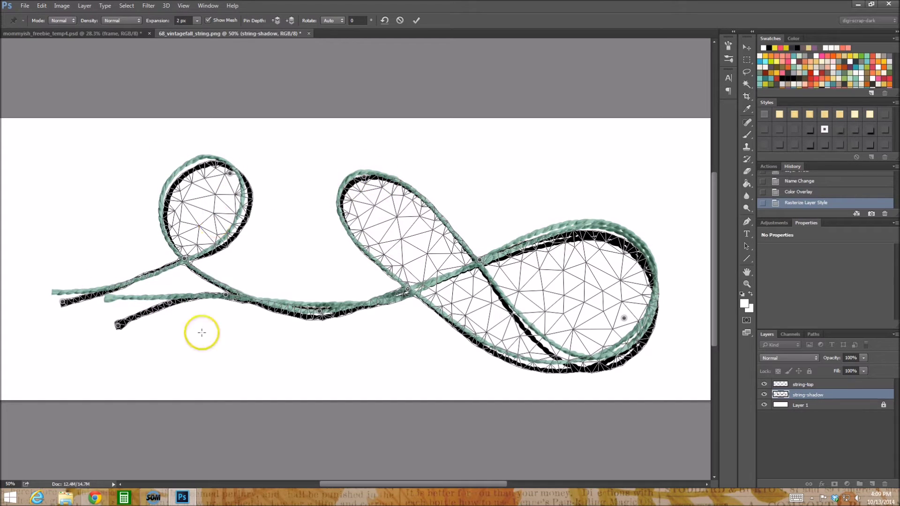
pyautogui.click(746, 48)
# Apply the Puppet Warp and compare it with the pre-warp History state before keeping it
pyautogui.click(402, 269)
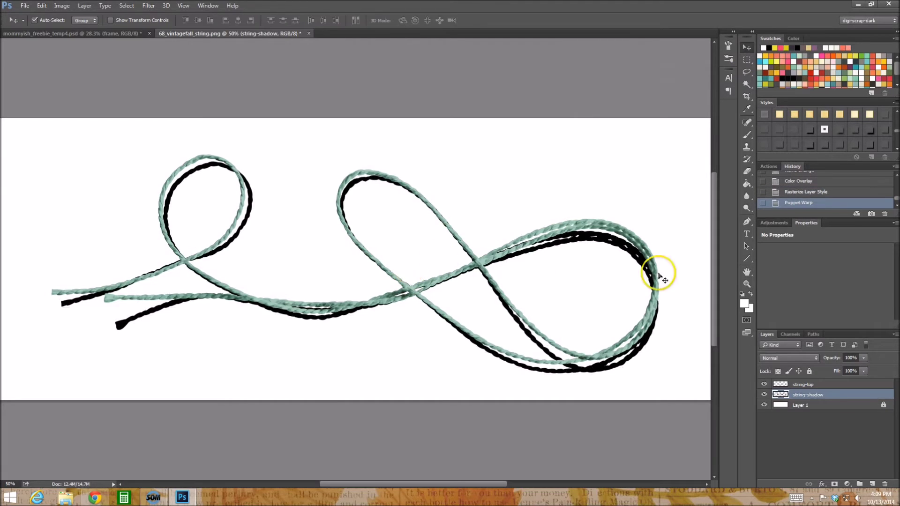
pyautogui.click(800, 193)
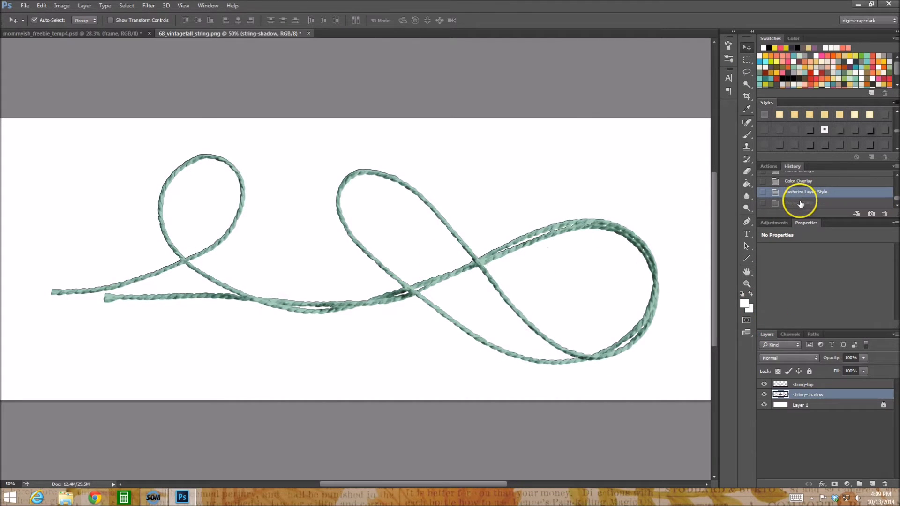
pyautogui.click(798, 204)
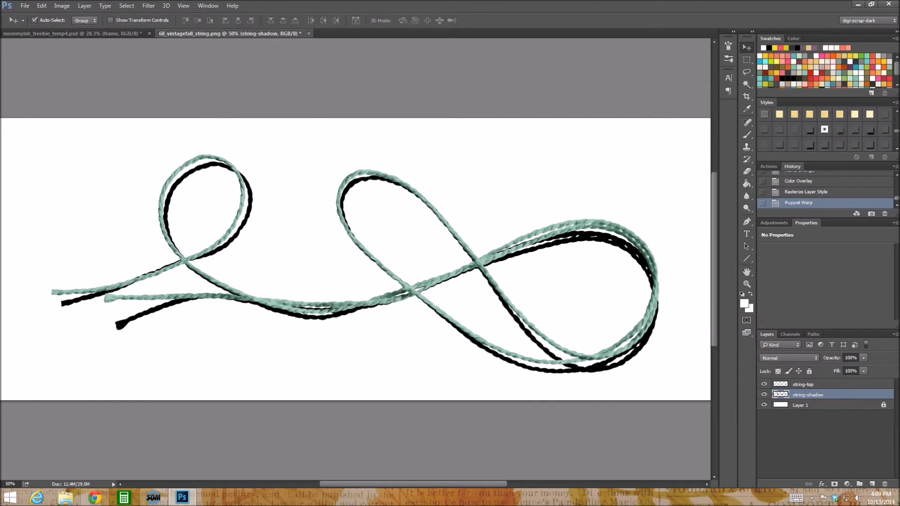
pyautogui.click(148, 6)
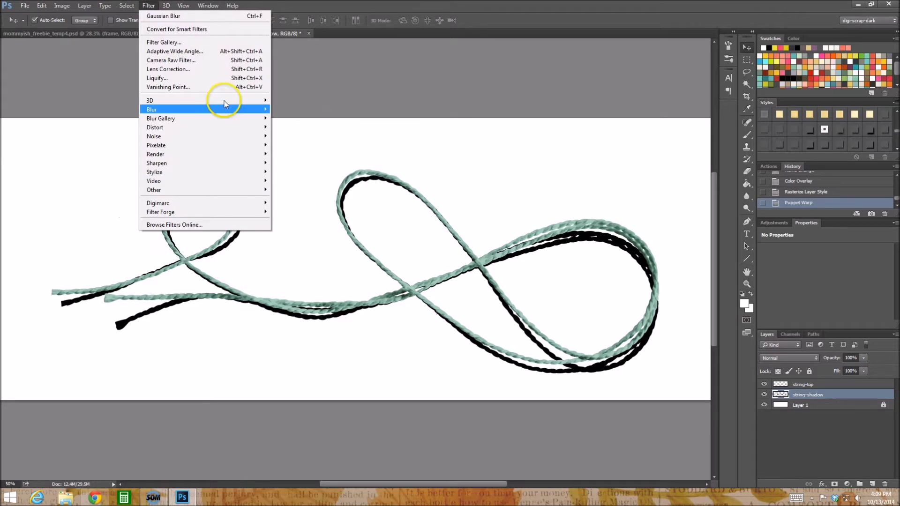
# Apply a Gaussian Blur with a radius of about 5.3 pixels to string-shadow
pyautogui.moveTo(223, 103)
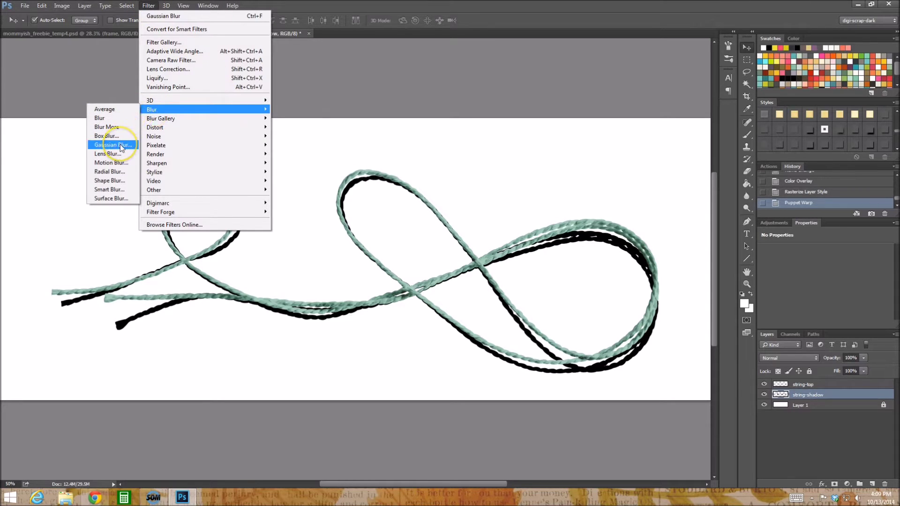
pyautogui.click(121, 146)
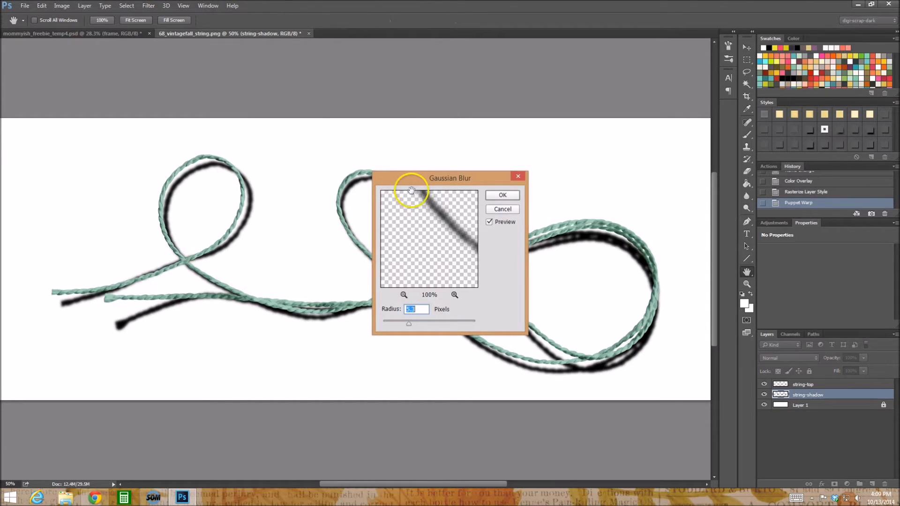
pyautogui.moveTo(420, 178); pyautogui.dragTo(583, 270)
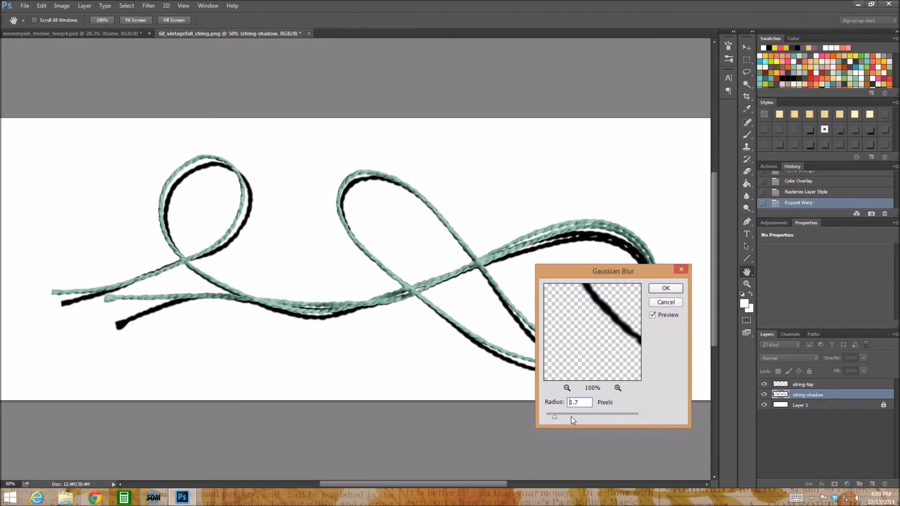
pyautogui.moveTo(571, 416); pyautogui.dragTo(586, 416)
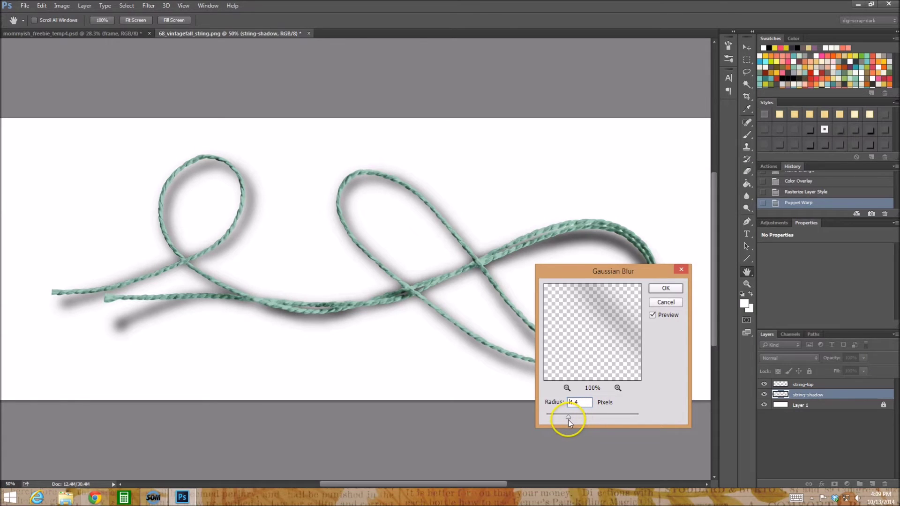
pyautogui.moveTo(568, 420); pyautogui.dragTo(570, 420)
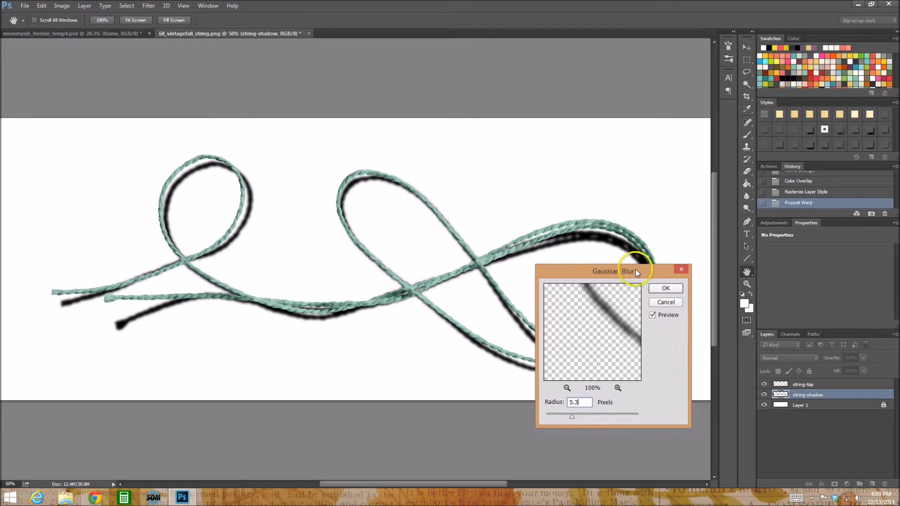
pyautogui.click(661, 289)
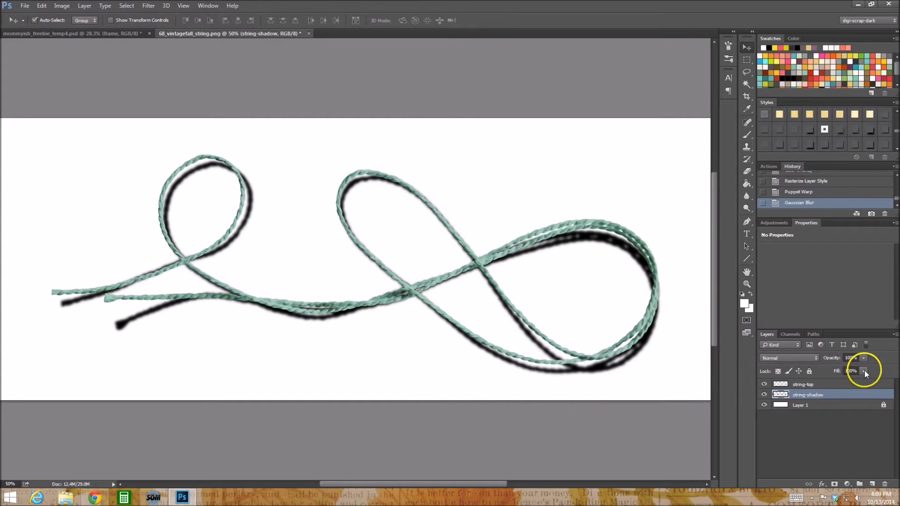
# Set string-shadow to Linear Burn at 29% fill, then hide the layer
pyautogui.click(790, 359)
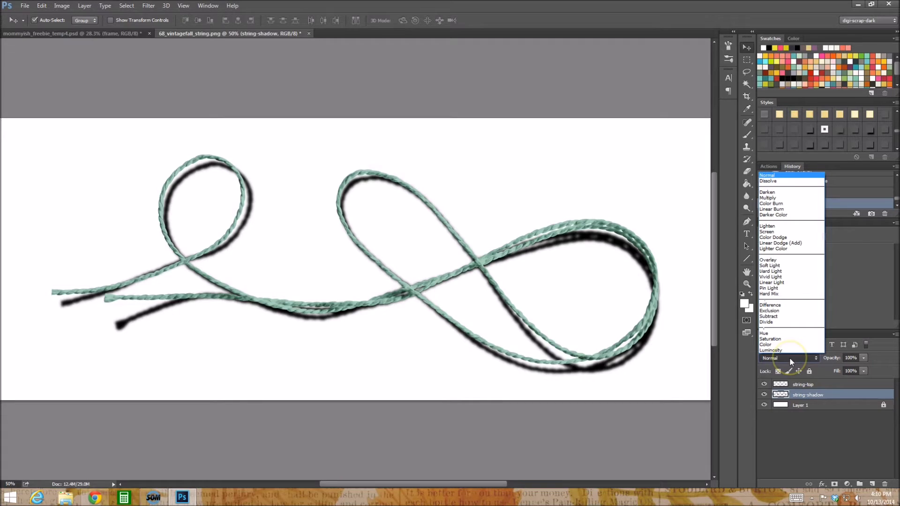
pyautogui.click(790, 209)
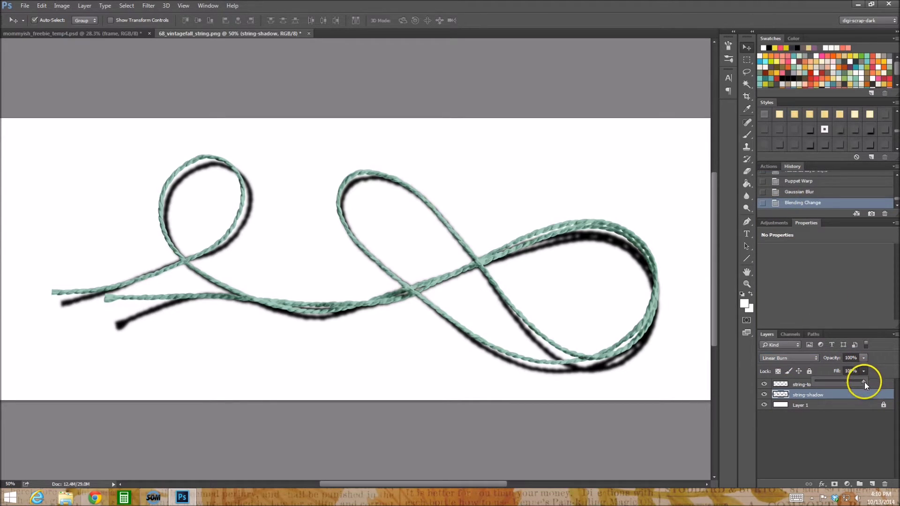
pyautogui.moveTo(864, 382); pyautogui.dragTo(832, 382)
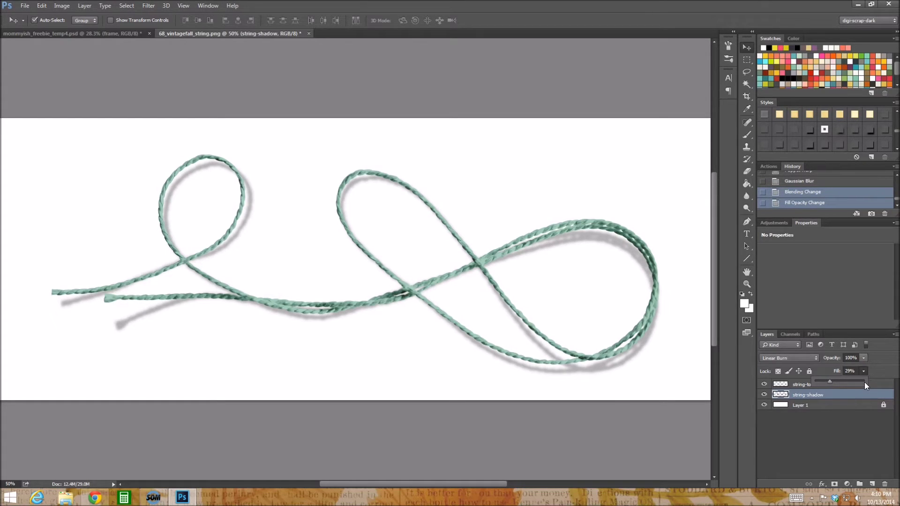
pyautogui.click(830, 381)
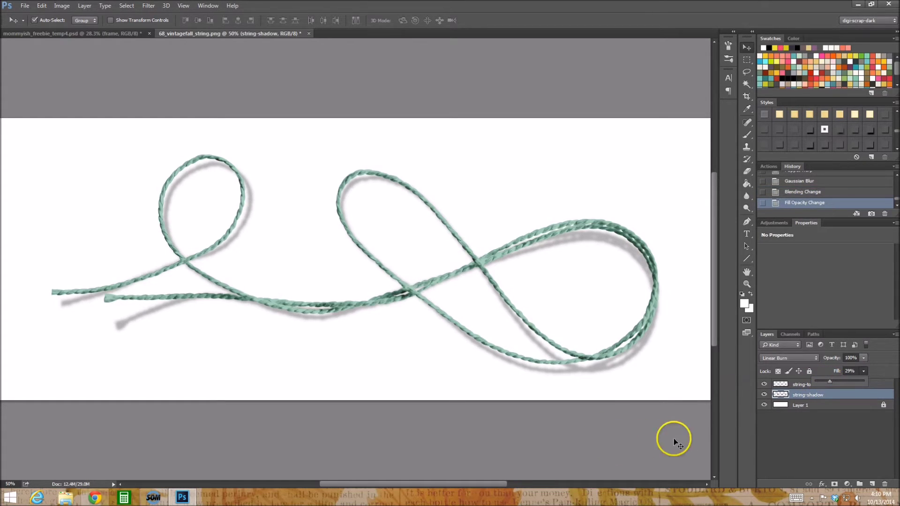
pyautogui.click(764, 394)
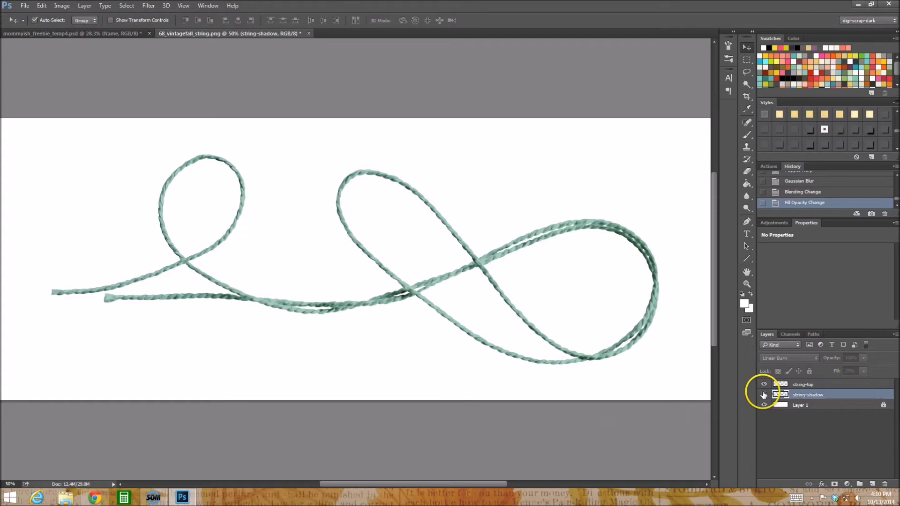
pyautogui.click(812, 384)
pyautogui.click(849, 130)
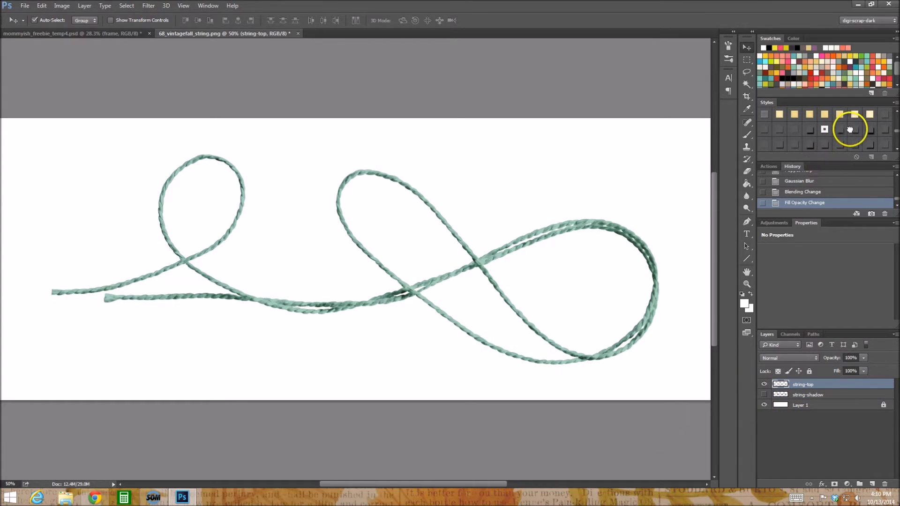
pyautogui.click(889, 129)
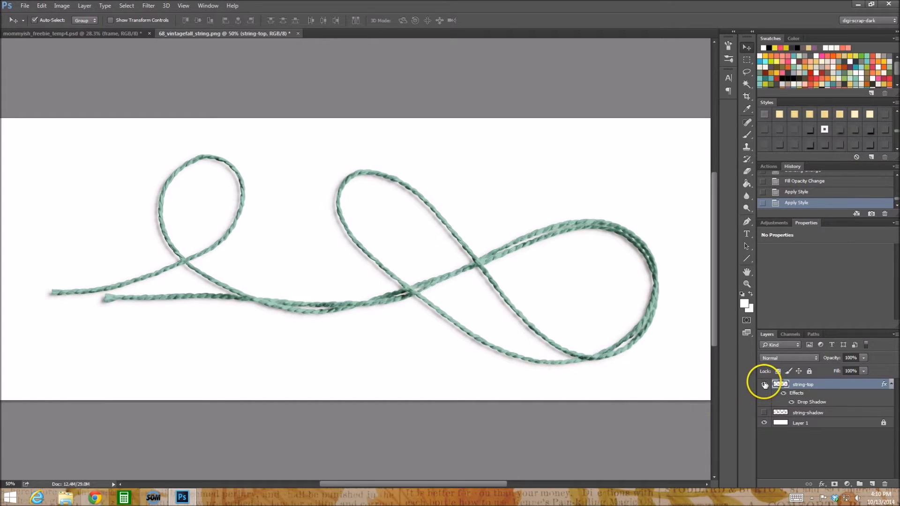
pyautogui.click(854, 158)
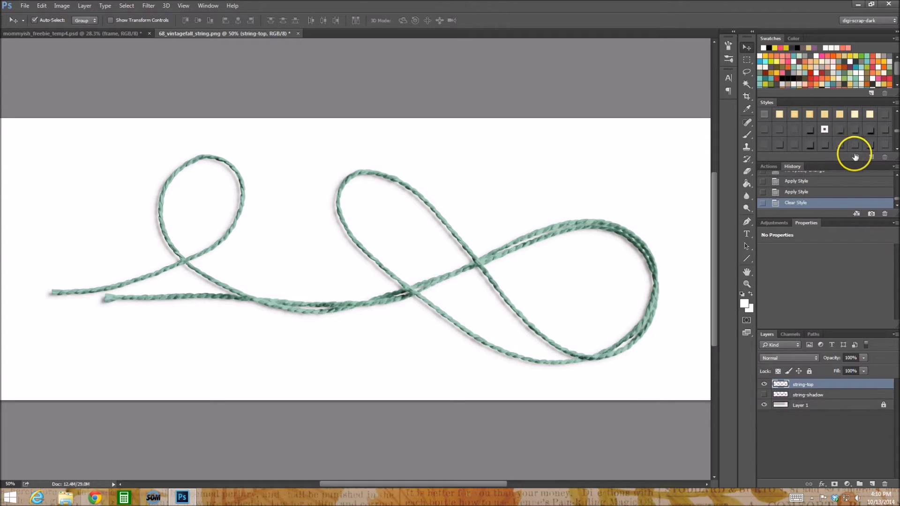
pyautogui.click(764, 395)
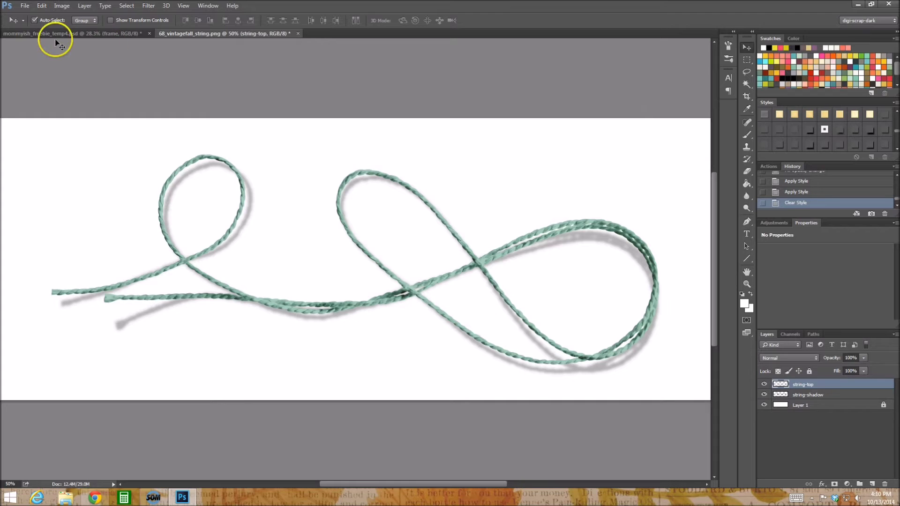
# In mommyish_freebie_temp4.psd, zoom to about 104% on the string loop and title
pyautogui.click(86, 35)
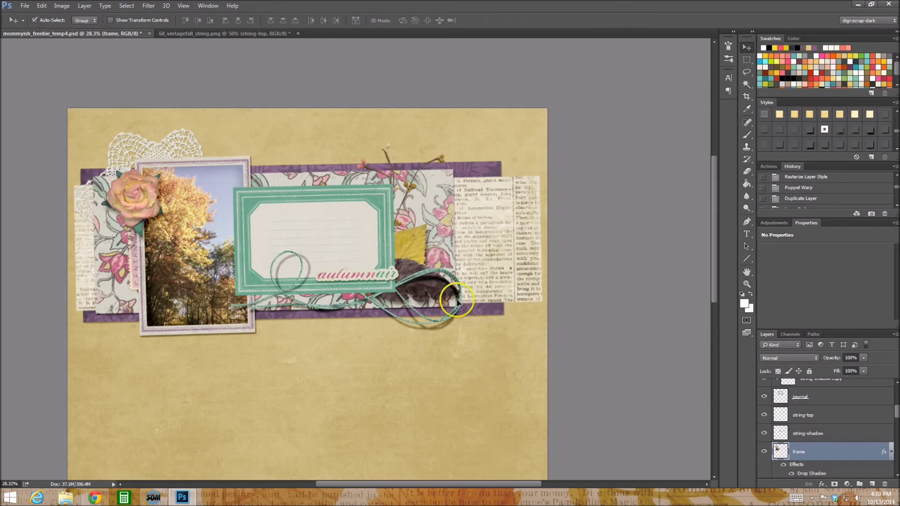
pyautogui.click(747, 284)
pyautogui.moveTo(354, 301); pyautogui.dragTo(406, 302)
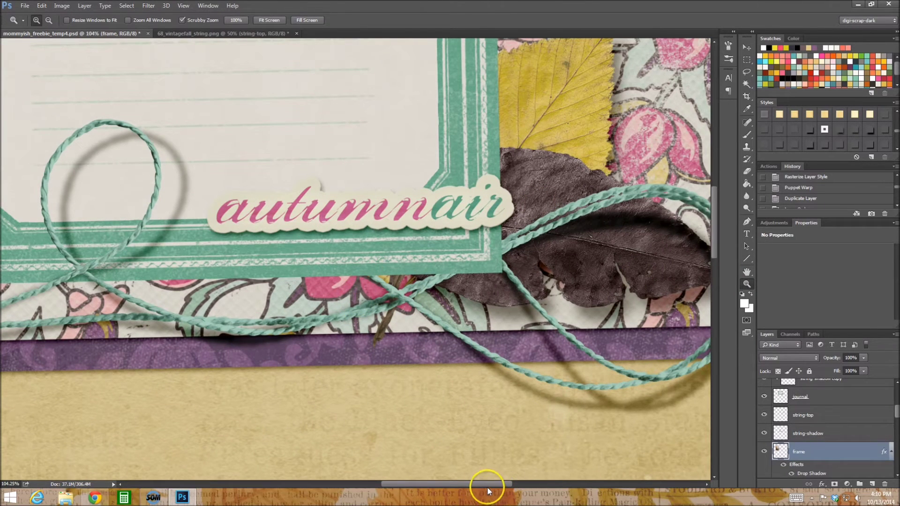
pyautogui.moveTo(510, 488); pyautogui.dragTo(482, 486)
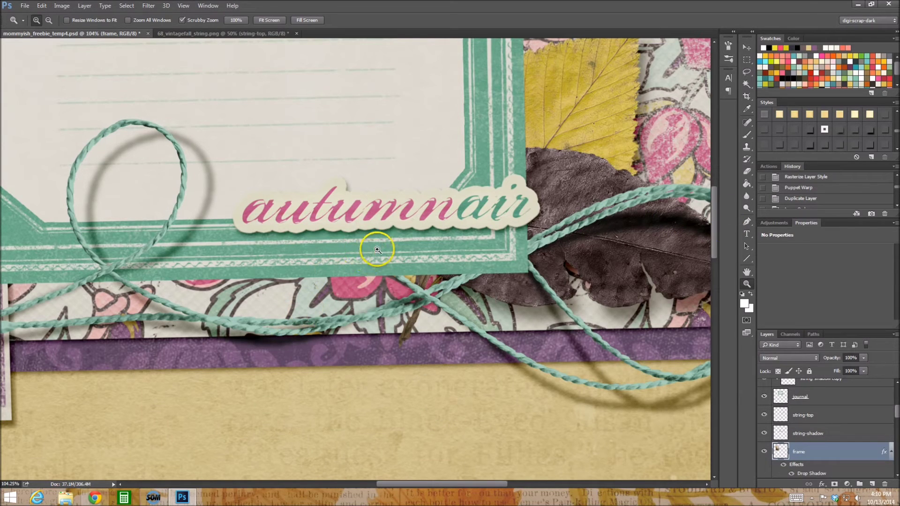
pyautogui.click(746, 47)
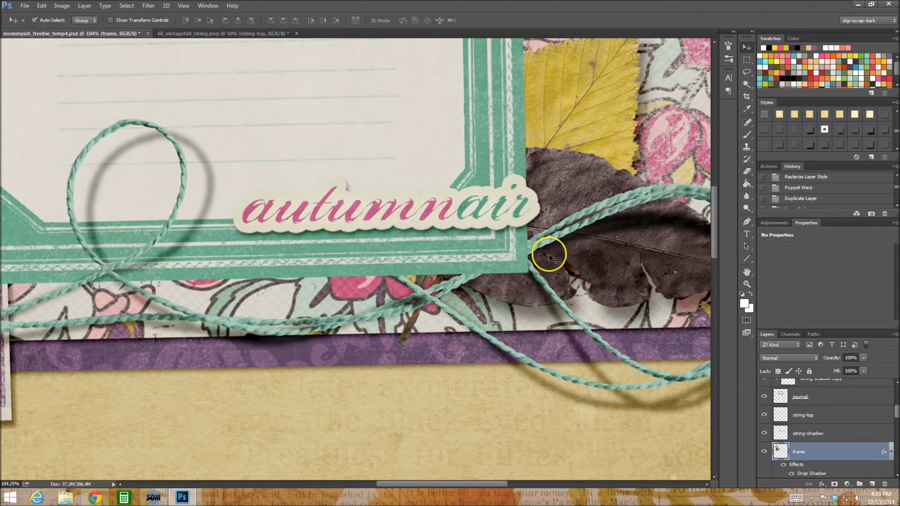
# Make a clipped copy of the string-top layer
pyautogui.click(425, 295)
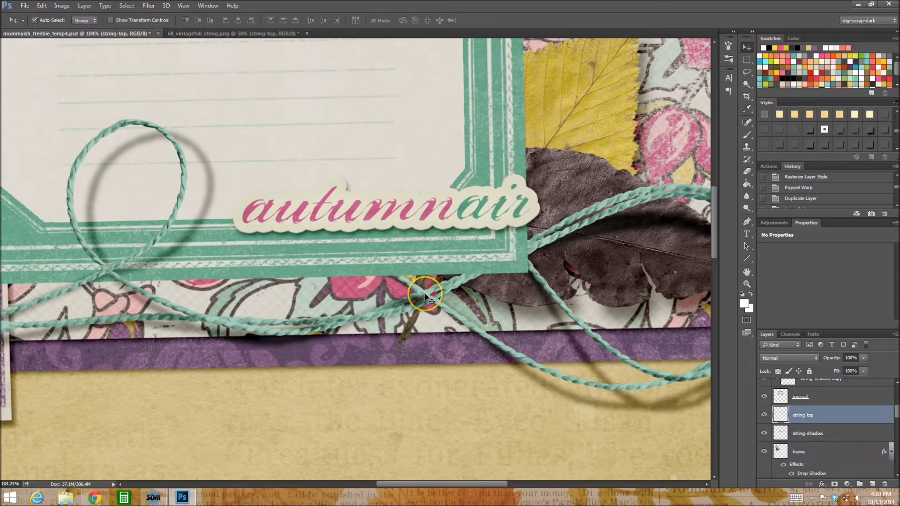
pyautogui.click(842, 433)
pyautogui.click(833, 416)
pyautogui.keyDown('alt'); pyautogui.click(110, 271); pyautogui.keyUp('alt')
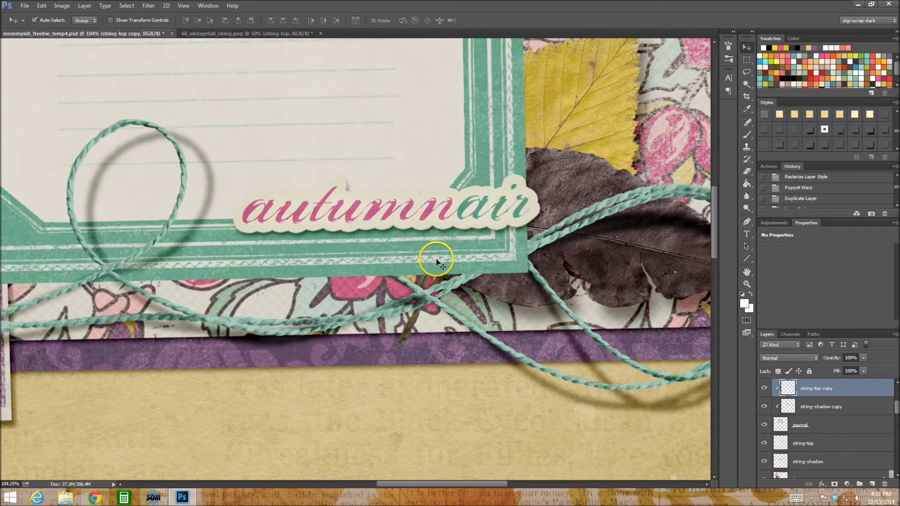
# Try repositioning the journal card, undo the move, and check the string shadow's visibility
pyautogui.moveTo(279, 257); pyautogui.dragTo(275, 181)
pyautogui.moveTo(272, 274); pyautogui.dragTo(299, 80)
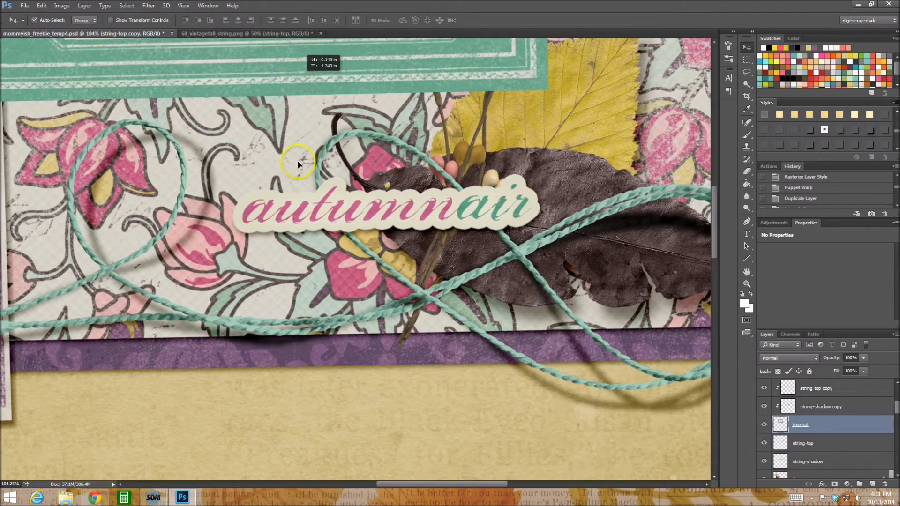
pyautogui.moveTo(298, 164); pyautogui.dragTo(291, 262)
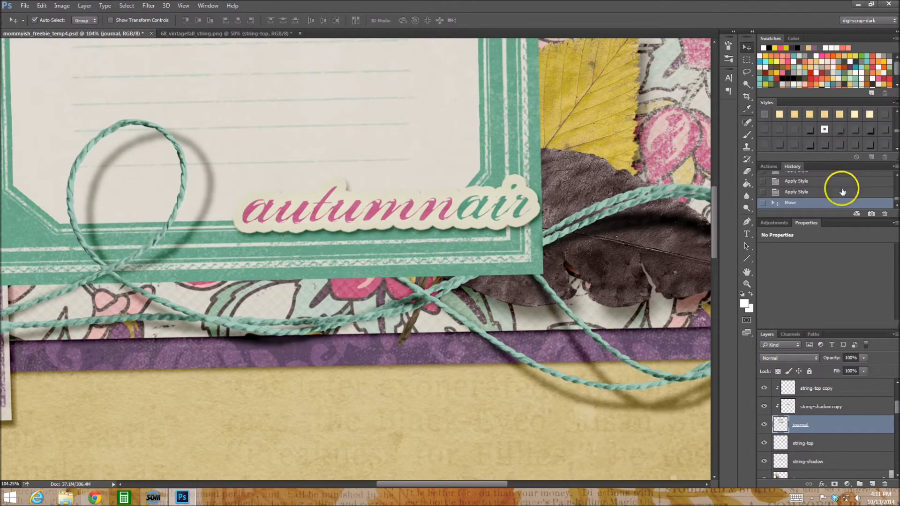
pyautogui.click(794, 191)
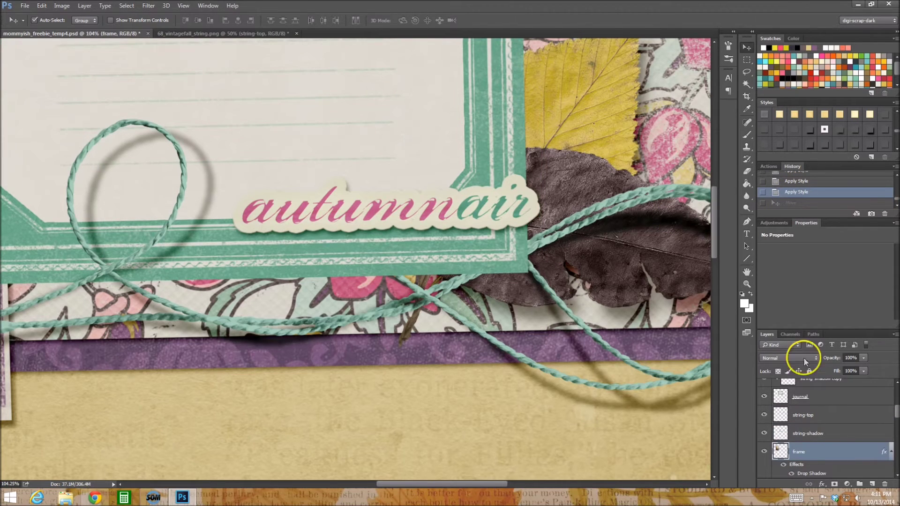
pyautogui.click(818, 432)
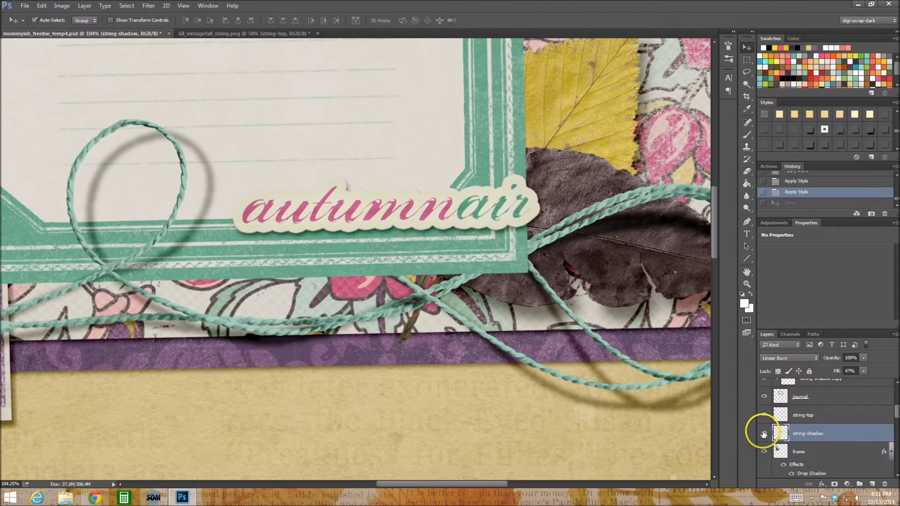
pyautogui.click(764, 433)
pyautogui.click(764, 433)
# Give the journal card a Styles-panel drop shadow and release string-top copy's clipping mask
pyautogui.click(355, 247)
pyautogui.scroll(1, 786, 415)
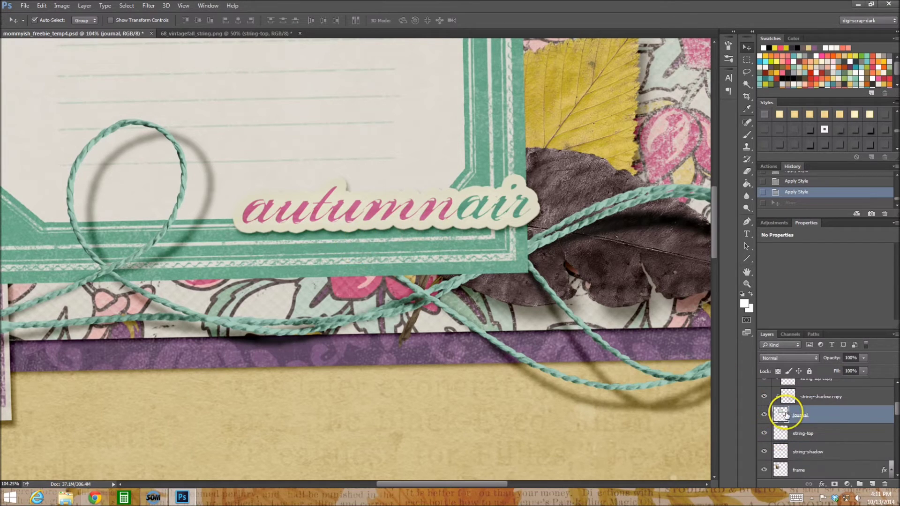
pyautogui.click(764, 397)
pyautogui.click(764, 397)
pyautogui.click(764, 397)
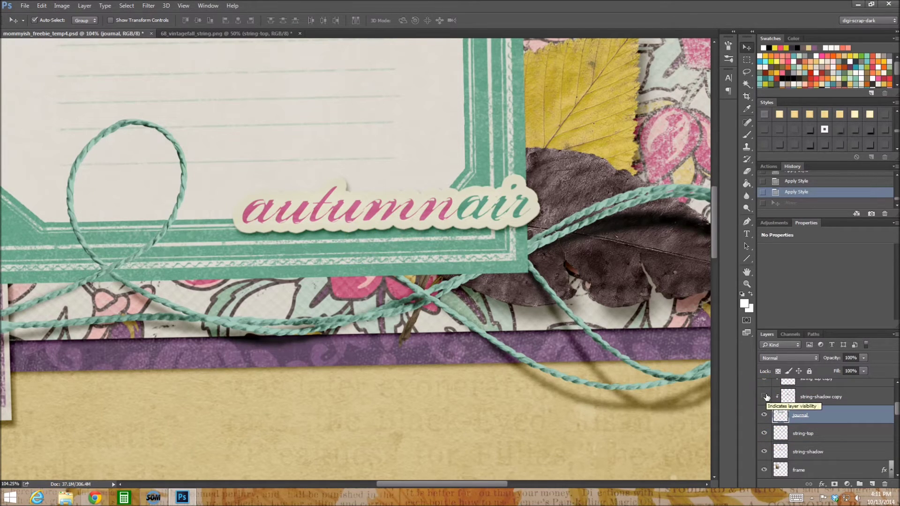
pyautogui.click(764, 397)
pyautogui.scroll(2, 851, 415)
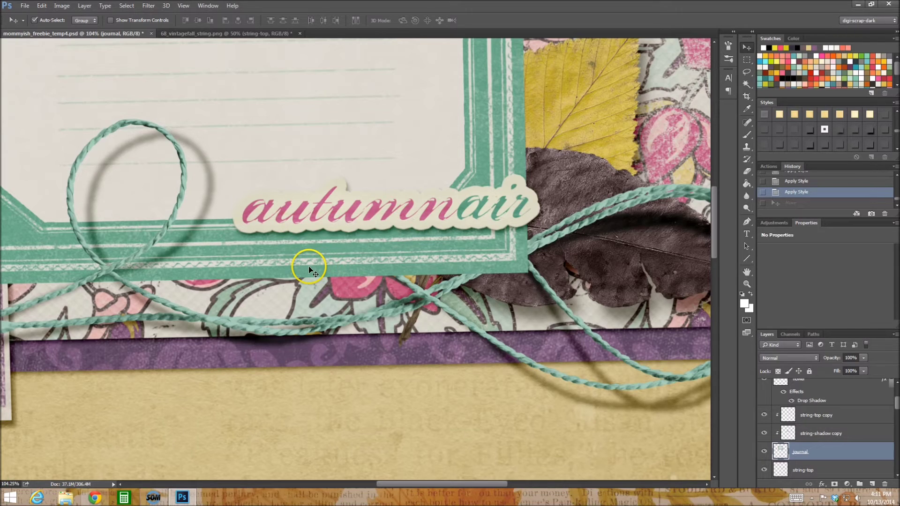
pyautogui.click(779, 130)
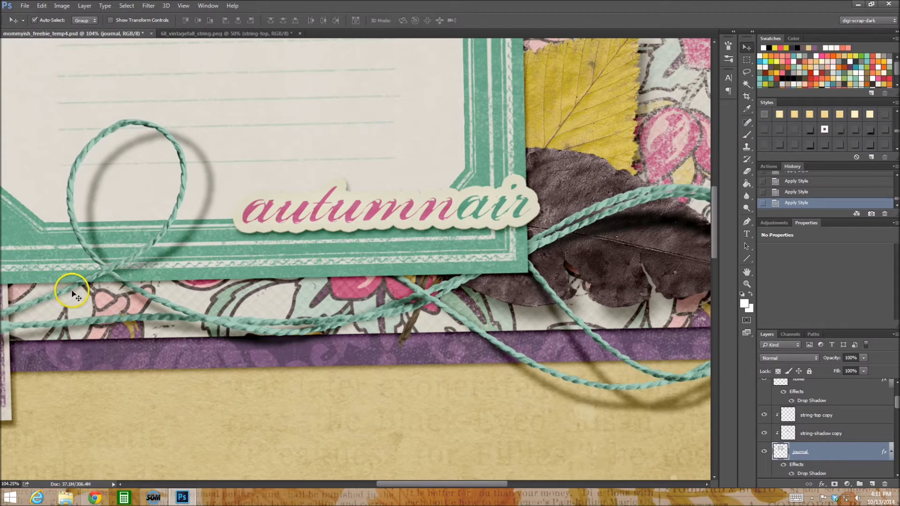
pyautogui.click(844, 418)
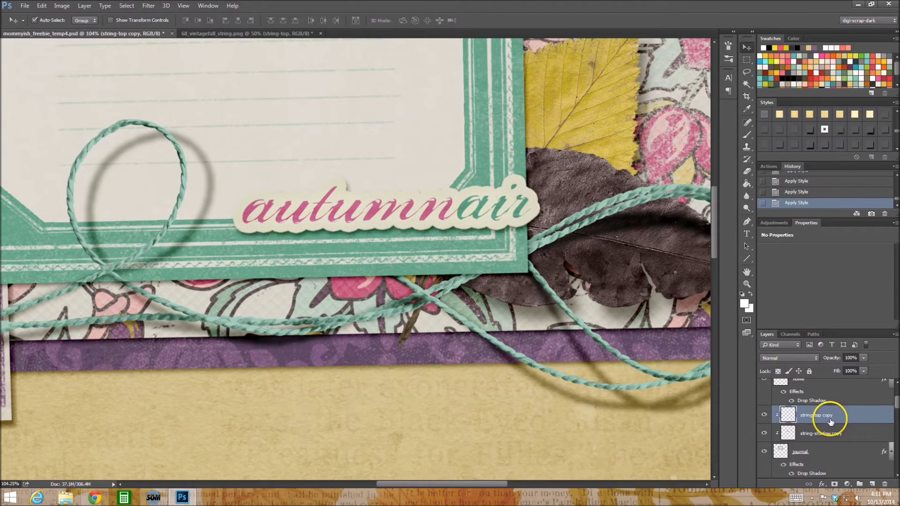
pyautogui.keyDown('alt'); pyautogui.click(829, 422); pyautogui.keyUp('alt')
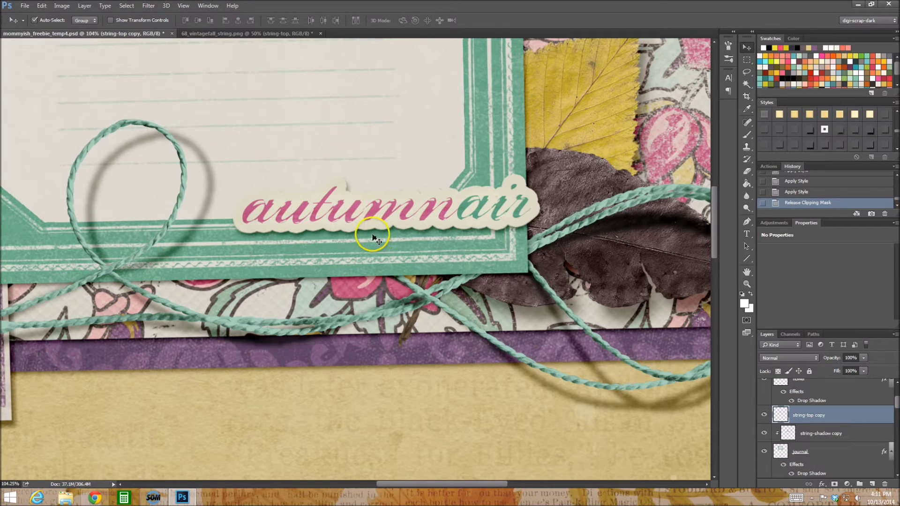
# Select the berry twig and nudge it slightly up and right above the journal card
pyautogui.scroll(5, 469, 247)
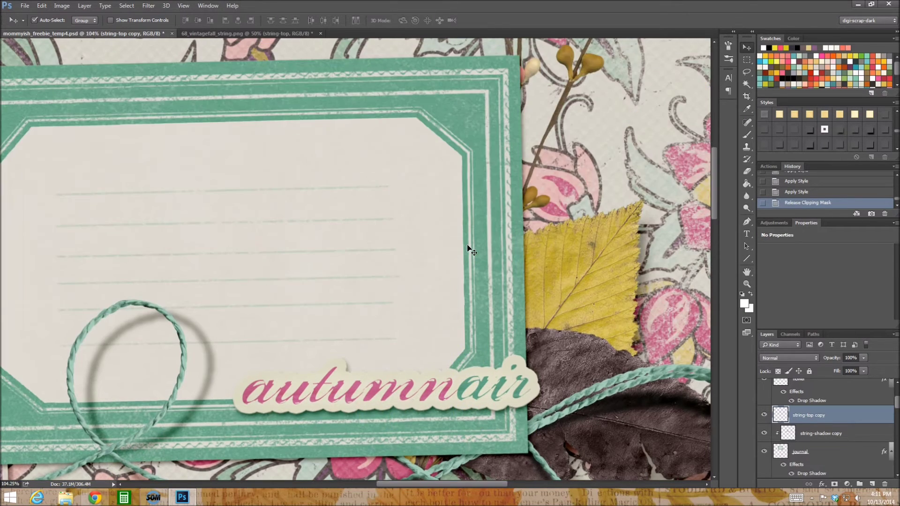
pyautogui.scroll(5, 470, 250)
pyautogui.click(560, 231)
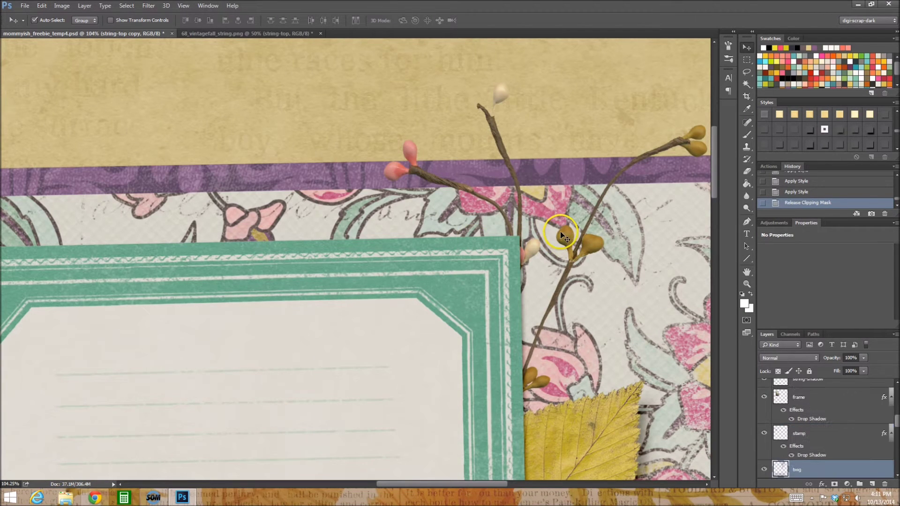
pyautogui.hscroll(5, 474, 487)
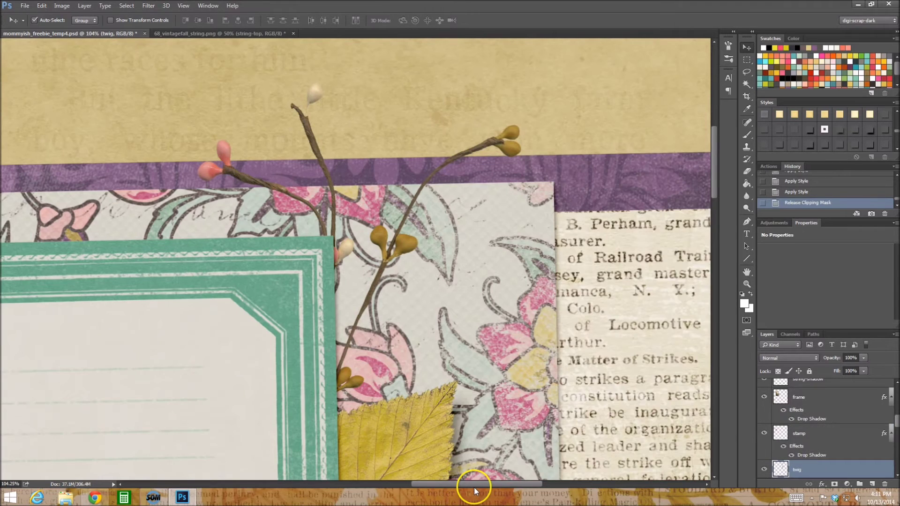
pyautogui.moveTo(410, 227)
pyautogui.mouseDown()
pyautogui.moveTo(435, 220)
pyautogui.moveTo(431, 201)
pyautogui.moveTo(425, 217)
pyautogui.mouseUp()
pyautogui.scroll(-1, 823, 461)
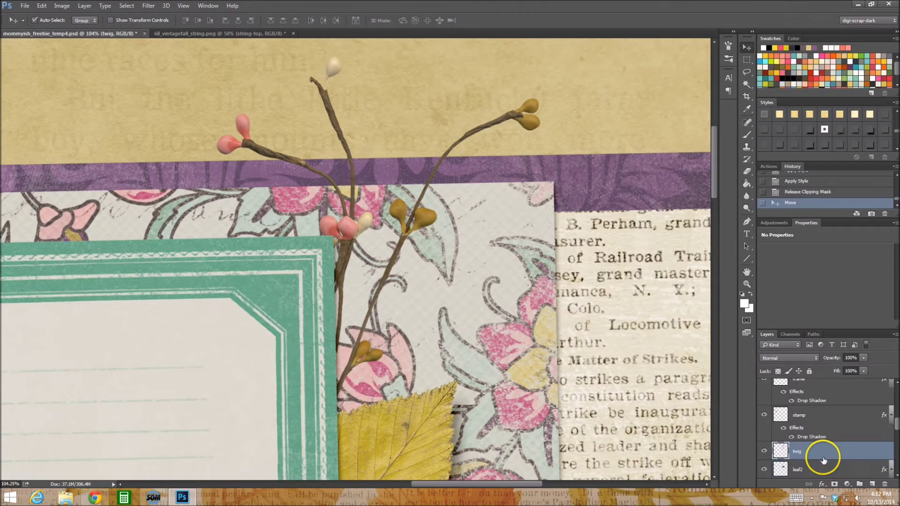
# Duplicate the twig layer
pyautogui.rightClick(823, 457)
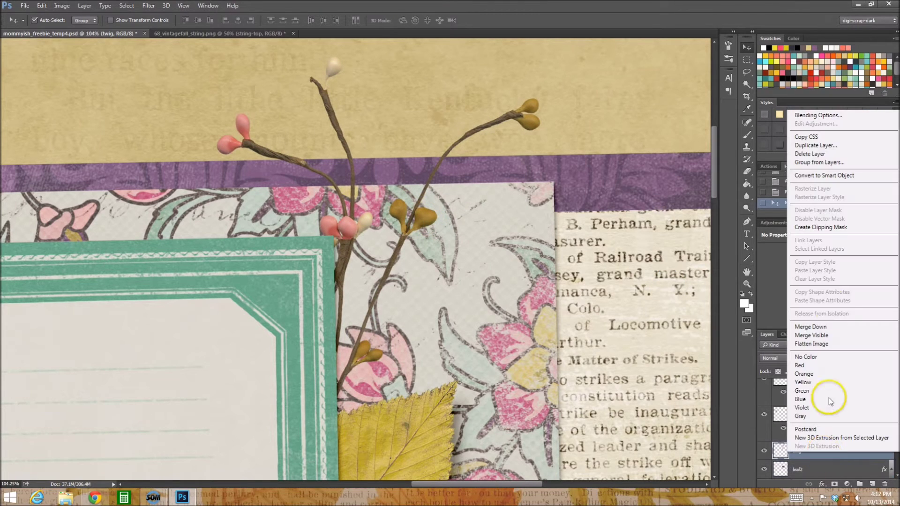
pyautogui.click(844, 146)
pyautogui.click(528, 231)
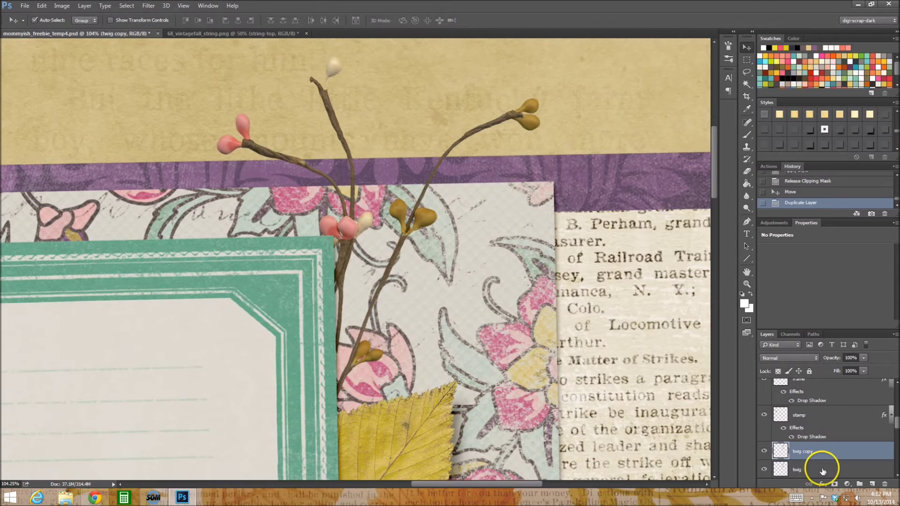
# Give the original twig a black Color Overlay and rasterize the layer style
pyautogui.doubleClick(823, 466)
pyautogui.click(331, 254)
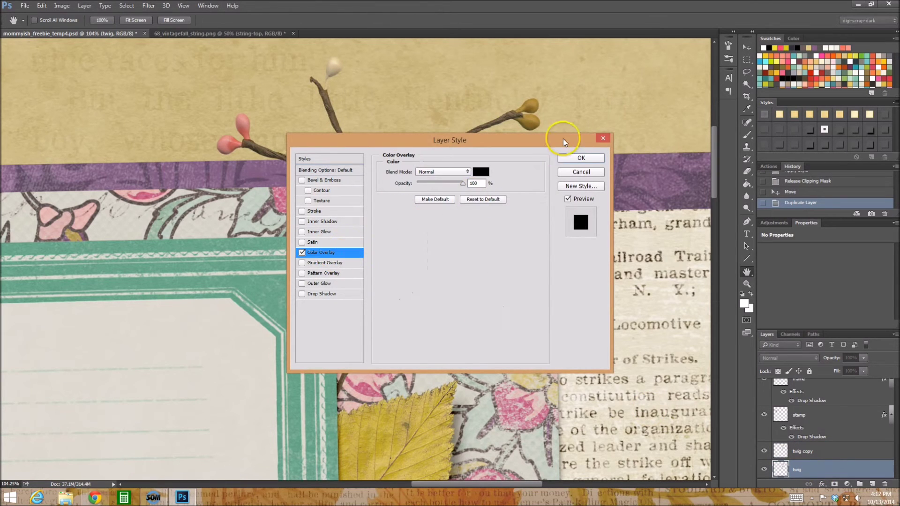
pyautogui.click(581, 158)
pyautogui.rightClick(828, 471)
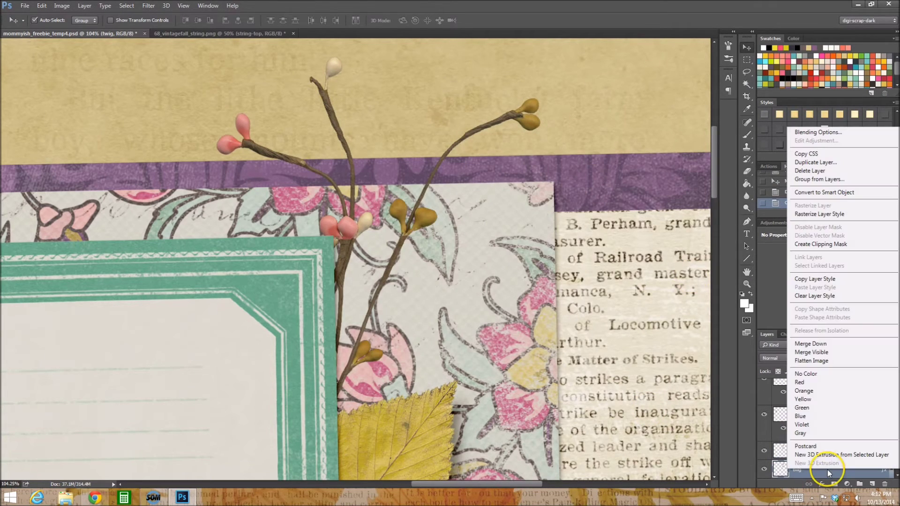
pyautogui.click(810, 206)
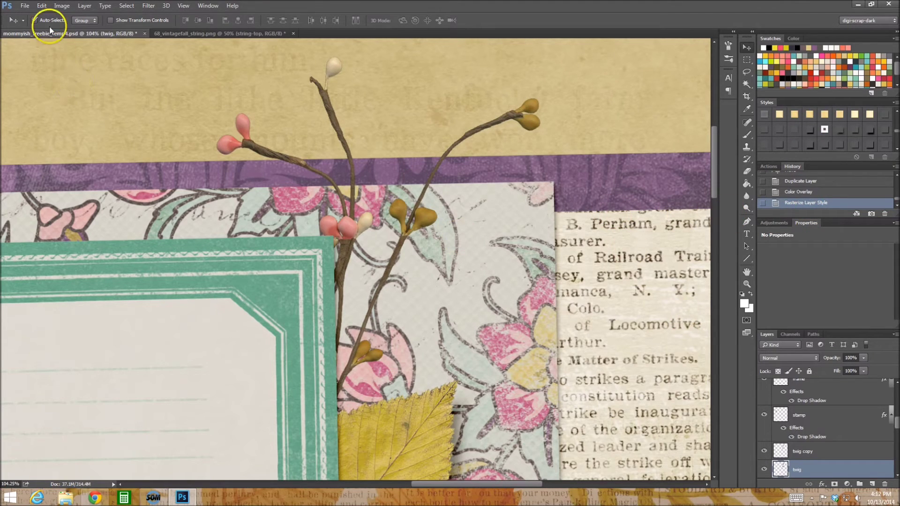
pyautogui.click(41, 6)
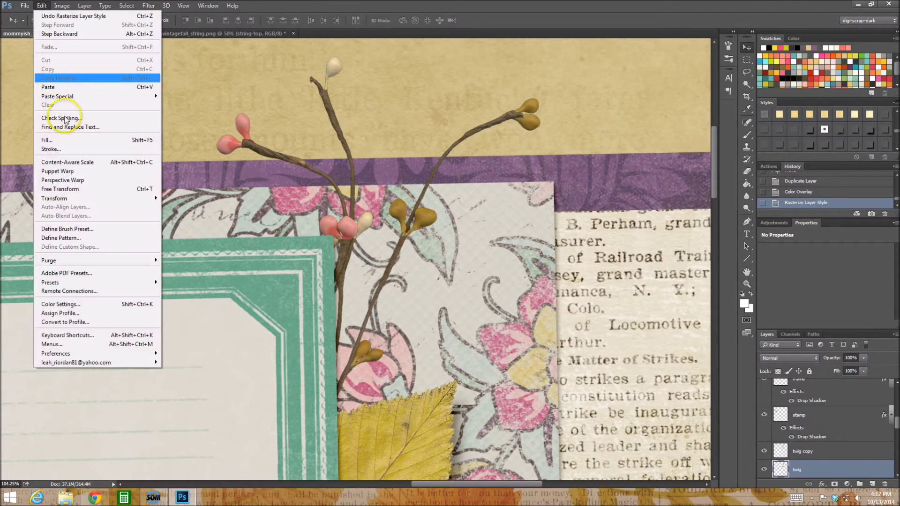
# Start Puppet Warp on the black twig layer and keep the warp active
pyautogui.click(66, 173)
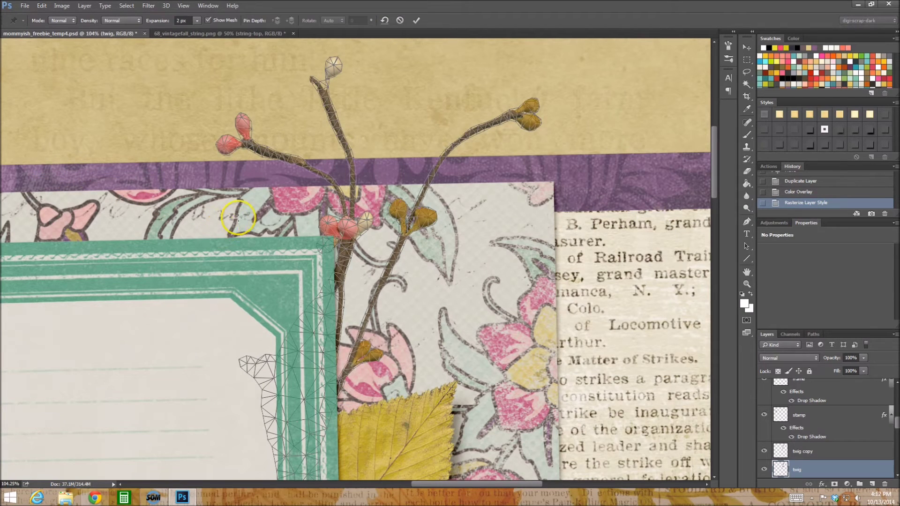
pyautogui.scroll(-2, 718, 237)
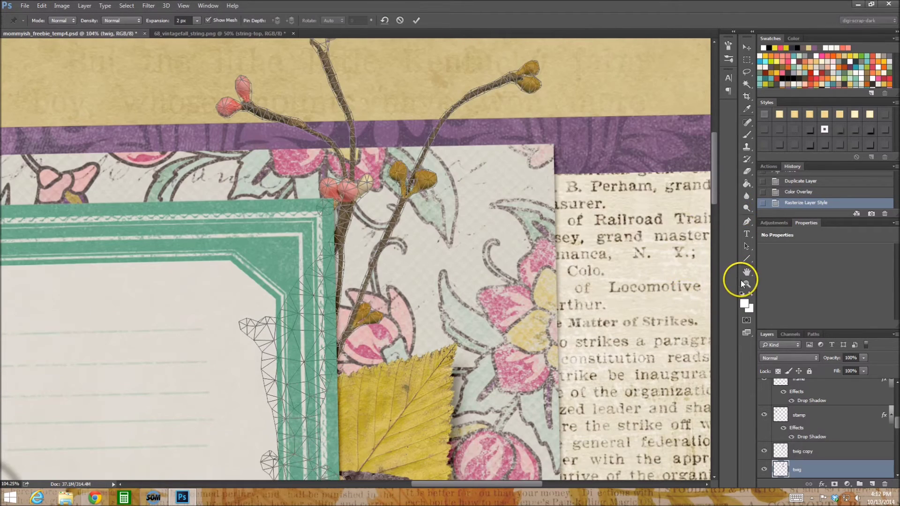
pyautogui.click(747, 284)
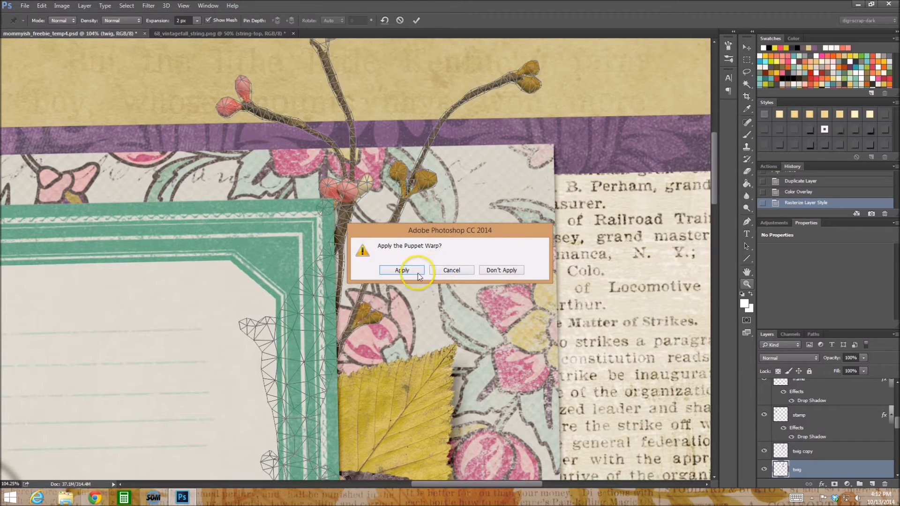
pyautogui.click(444, 270)
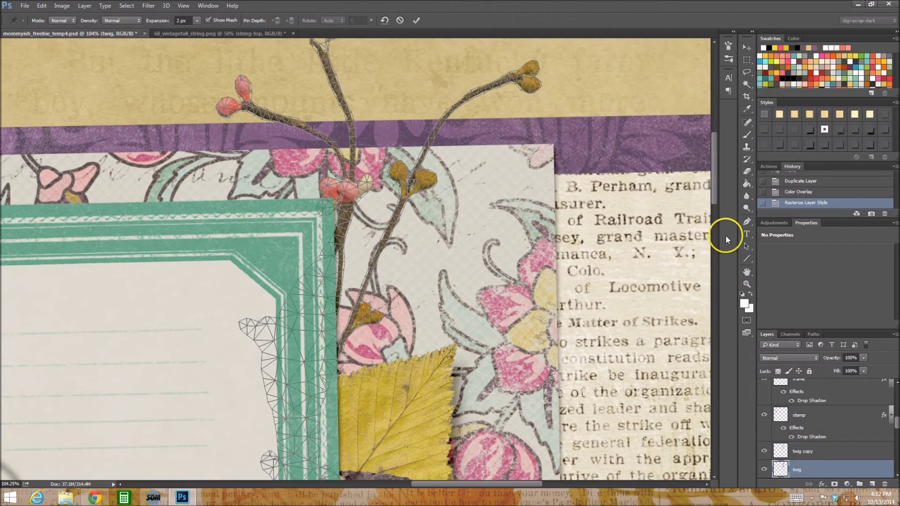
pyautogui.scroll(-8, 713, 198)
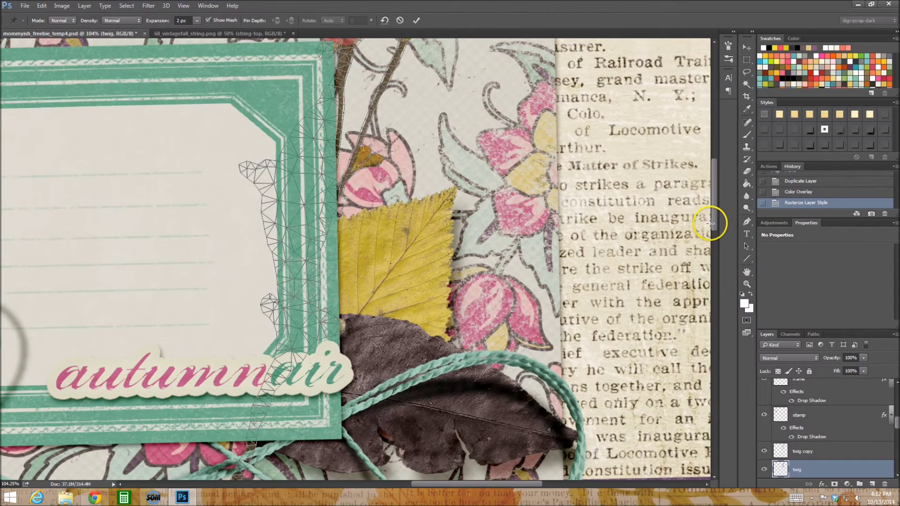
pyautogui.scroll(-4, 706, 239)
pyautogui.scroll(2, 707, 233)
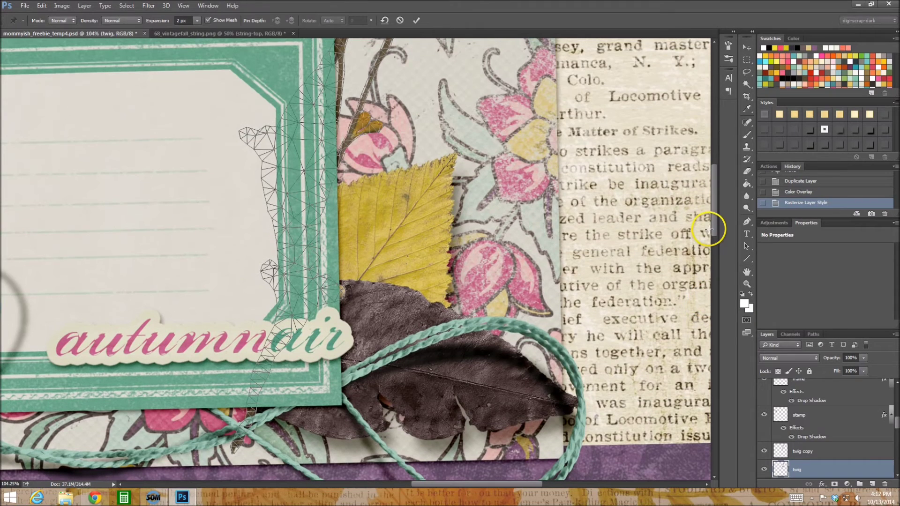
pyautogui.scroll(6, 711, 215)
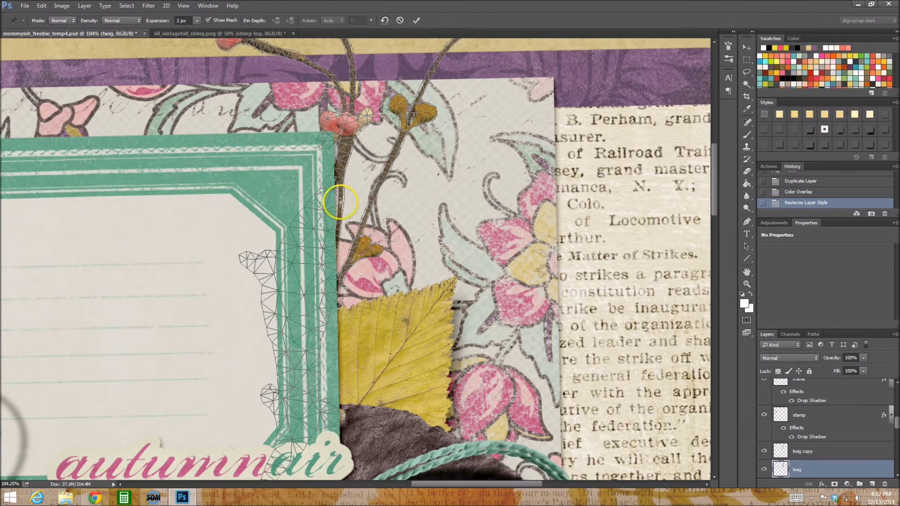
# Place two anchor pins along the twig shadow's lower stem
pyautogui.click(330, 294)
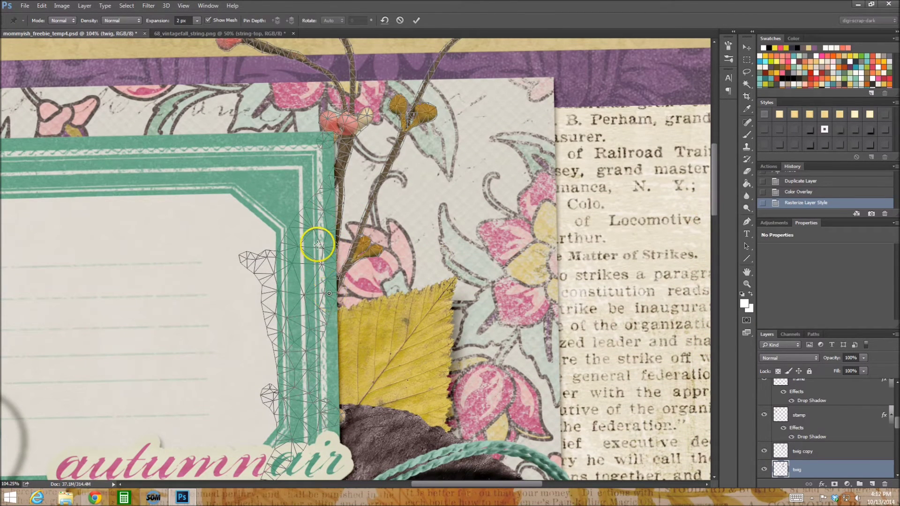
pyautogui.click(320, 211)
pyautogui.scroll(-2, 298, 347)
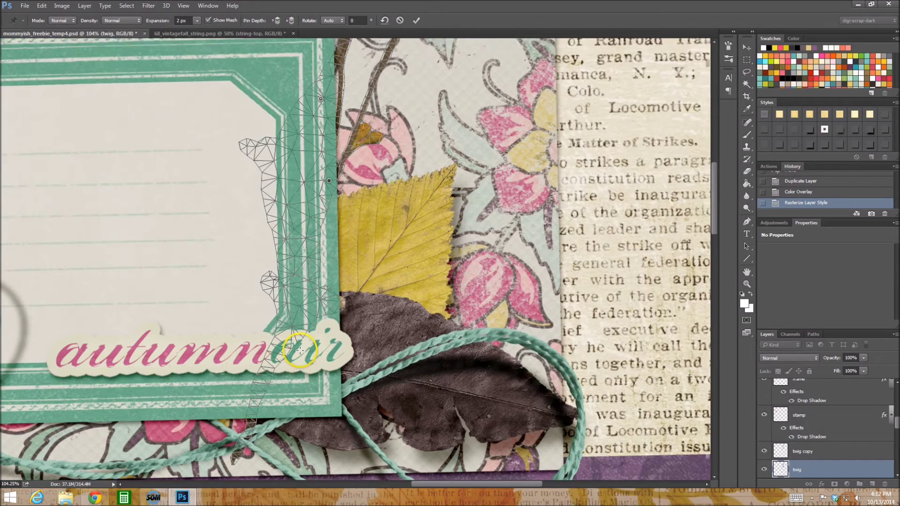
pyautogui.scroll(-5, 297, 345)
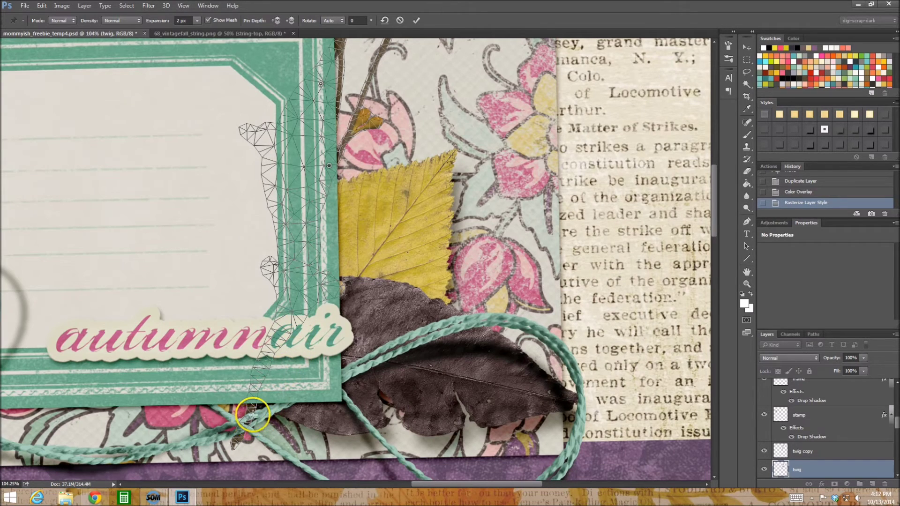
pyautogui.scroll(2, 292, 241)
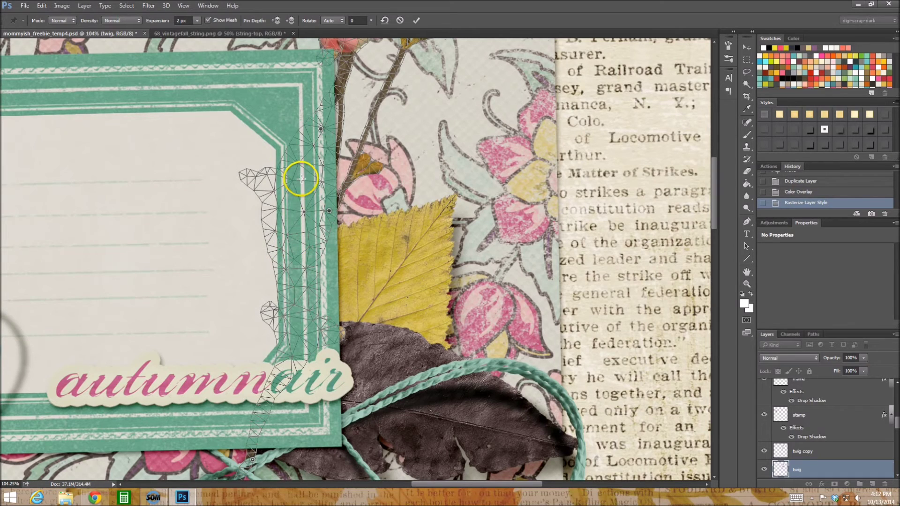
pyautogui.scroll(7, 322, 207)
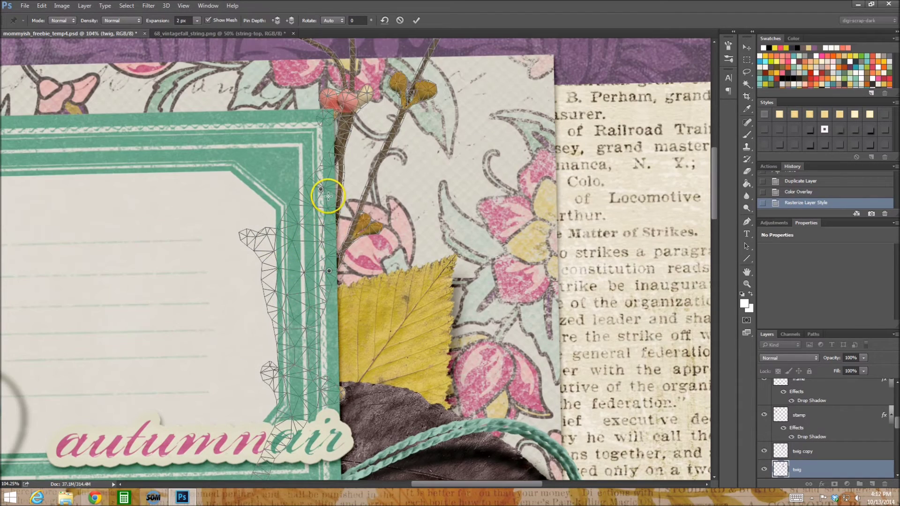
pyautogui.scroll(1, 327, 202)
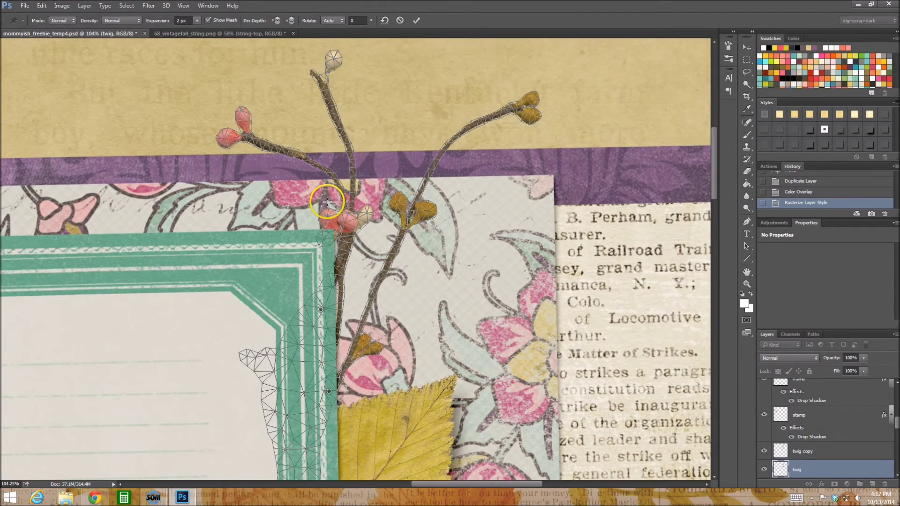
# Pin and bend the right branch tip, top bud and left branch of the twig shadow
pyautogui.click(533, 111)
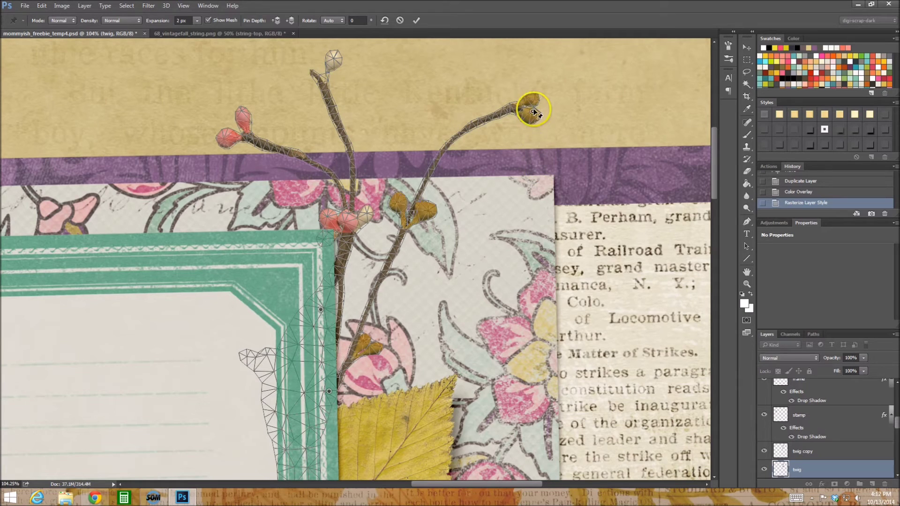
pyautogui.moveTo(533, 111)
pyautogui.mouseDown()
pyautogui.moveTo(528, 125)
pyautogui.moveTo(537, 127)
pyautogui.moveTo(530, 120)
pyautogui.mouseUp()
pyautogui.click(369, 89)
pyautogui.moveTo(337, 60); pyautogui.dragTo(335, 61)
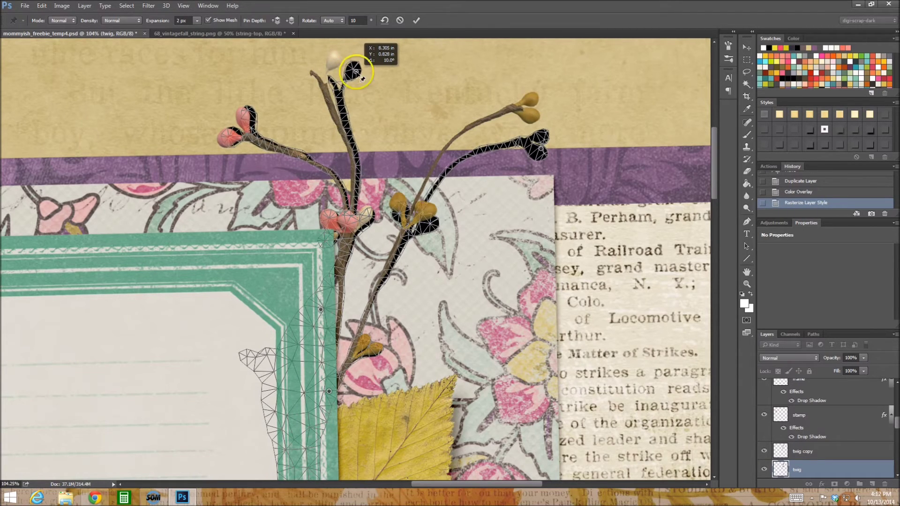
pyautogui.click(247, 114)
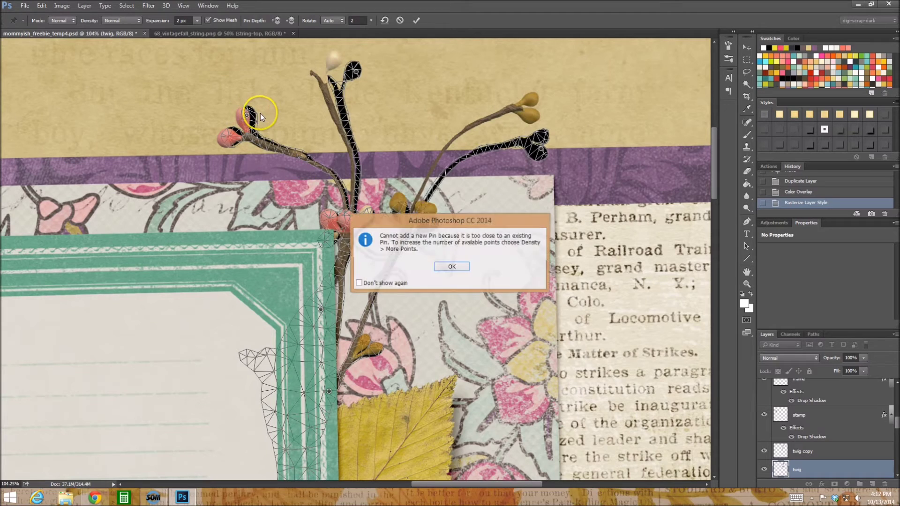
pyautogui.click(452, 266)
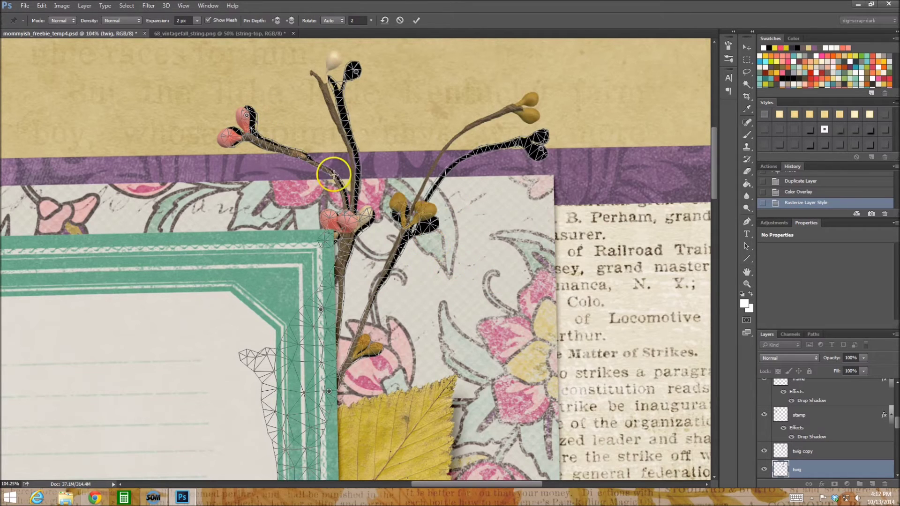
pyautogui.moveTo(247, 114)
pyautogui.mouseDown()
pyautogui.moveTo(232, 105)
pyautogui.moveTo(248, 117)
pyautogui.moveTo(246, 140)
pyautogui.moveTo(246, 116)
pyautogui.mouseUp()
pyautogui.click(287, 157)
pyautogui.moveTo(284, 156); pyautogui.dragTo(286, 155)
# Reshape the centre stem junction, bend the top stem left and rotate the top bulb
pyautogui.click(355, 71)
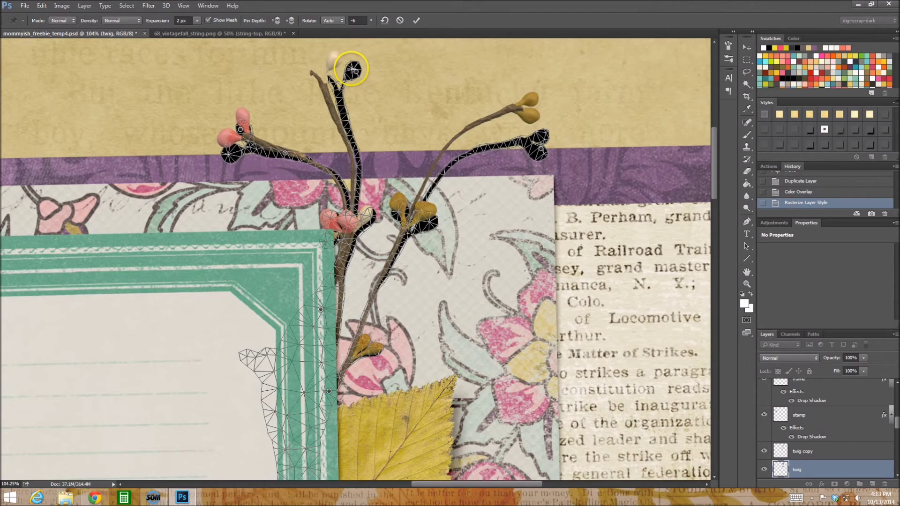
pyautogui.moveTo(362, 217); pyautogui.dragTo(369, 214)
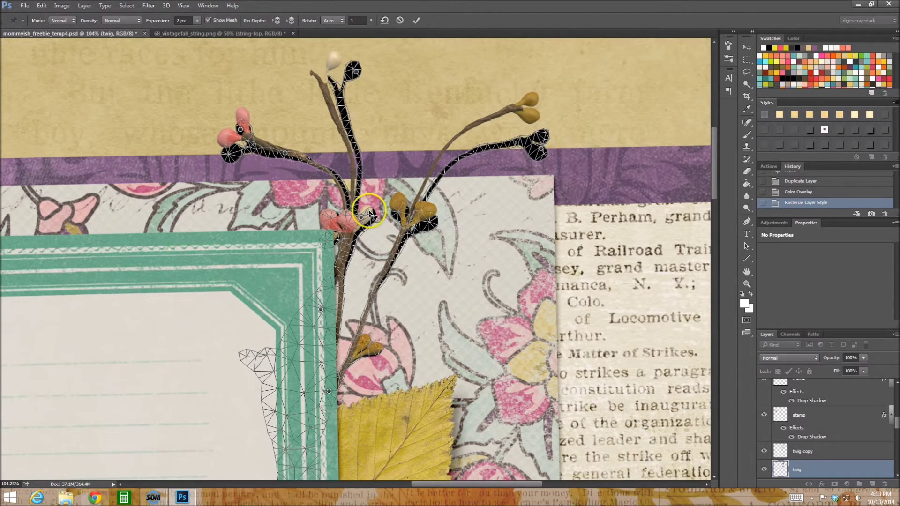
pyautogui.moveTo(369, 214); pyautogui.dragTo(362, 217)
pyautogui.click(375, 67)
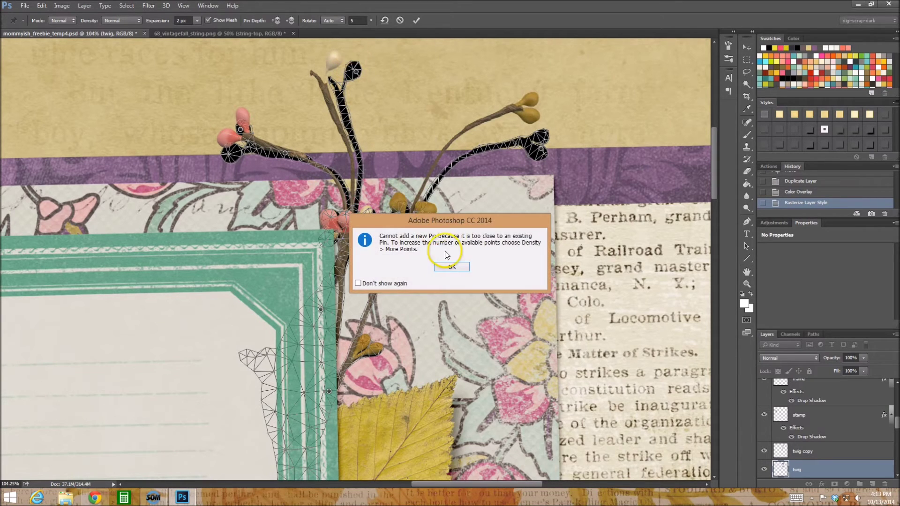
pyautogui.click(451, 262)
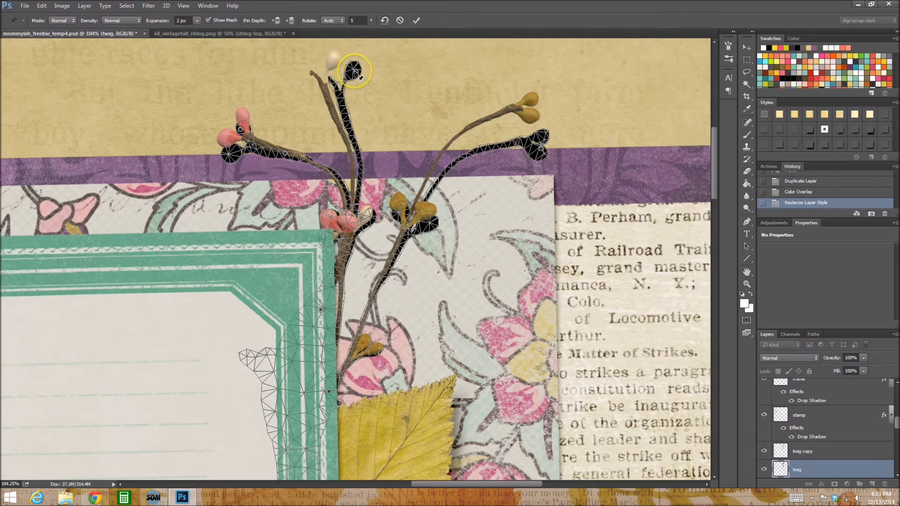
pyautogui.moveTo(358, 76); pyautogui.dragTo(340, 84)
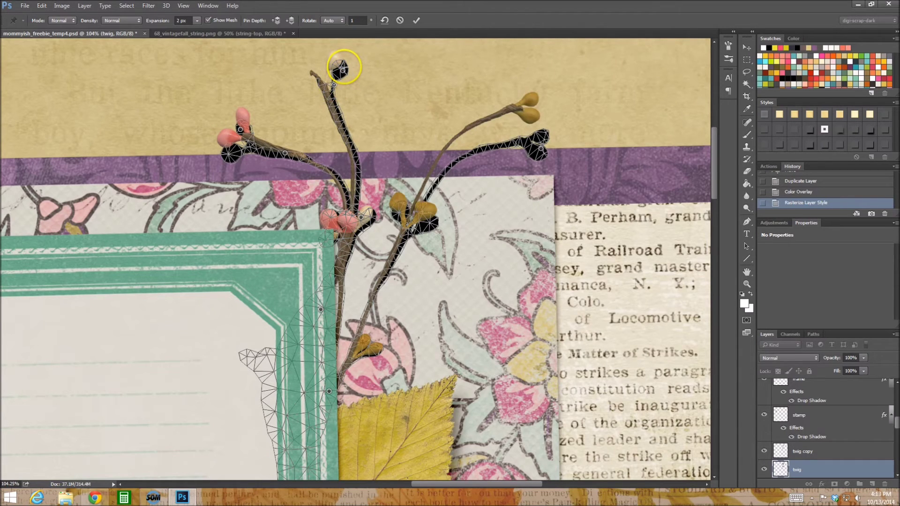
pyautogui.moveTo(342, 68); pyautogui.dragTo(350, 77)
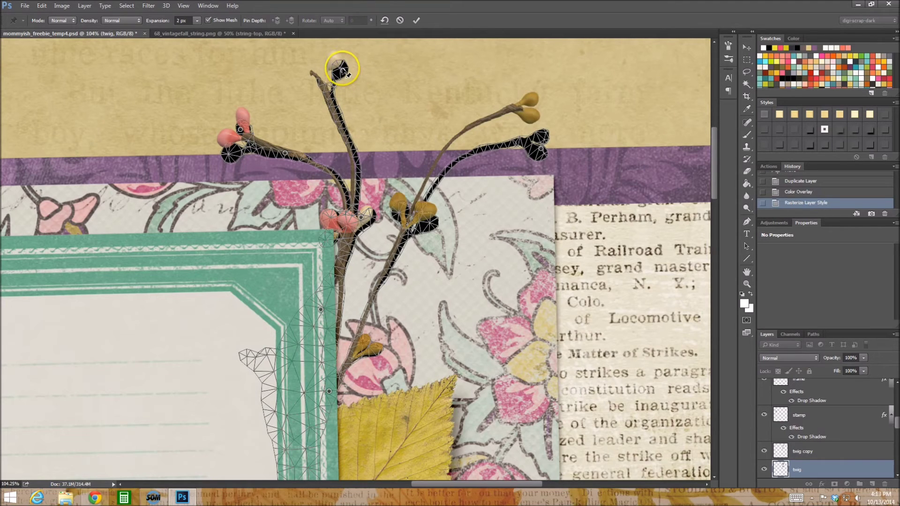
pyautogui.moveTo(347, 74)
pyautogui.mouseDown()
pyautogui.moveTo(335, 88)
pyautogui.moveTo(357, 60)
pyautogui.mouseUp()
# Commit the Puppet Warp on the twig shadow and open its Layer Style settings
pyautogui.click(747, 47)
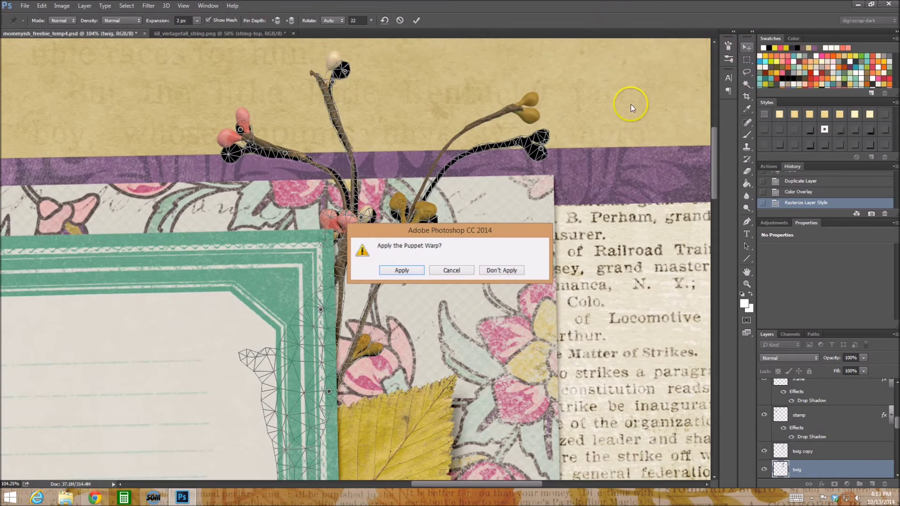
pyautogui.click(402, 270)
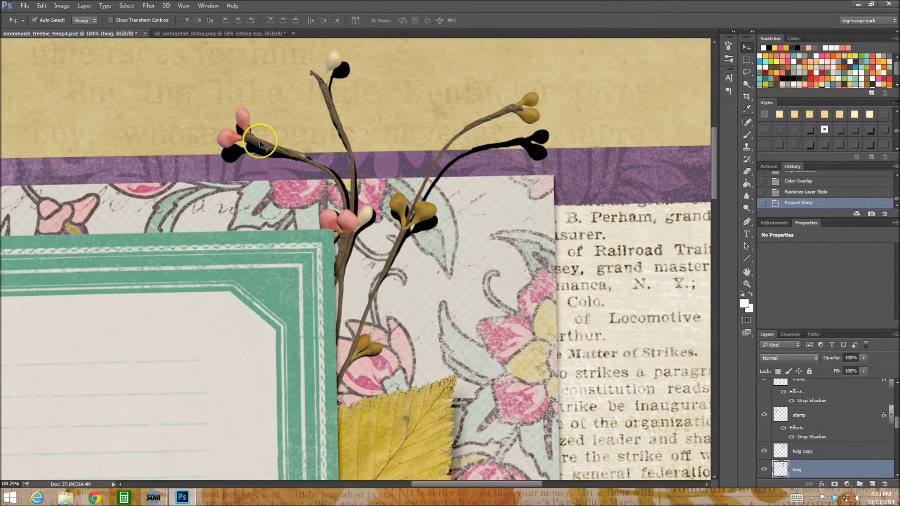
pyautogui.scroll(-1, 366, 71)
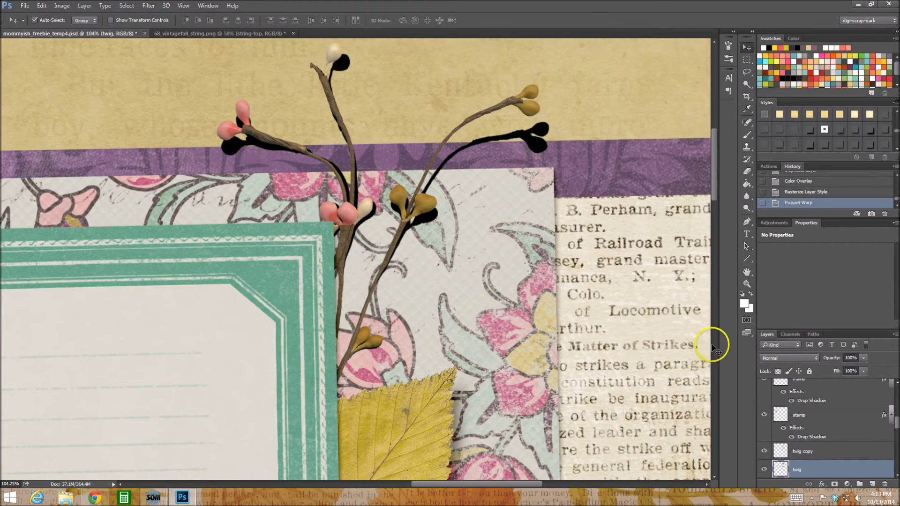
pyautogui.doubleClick(819, 470)
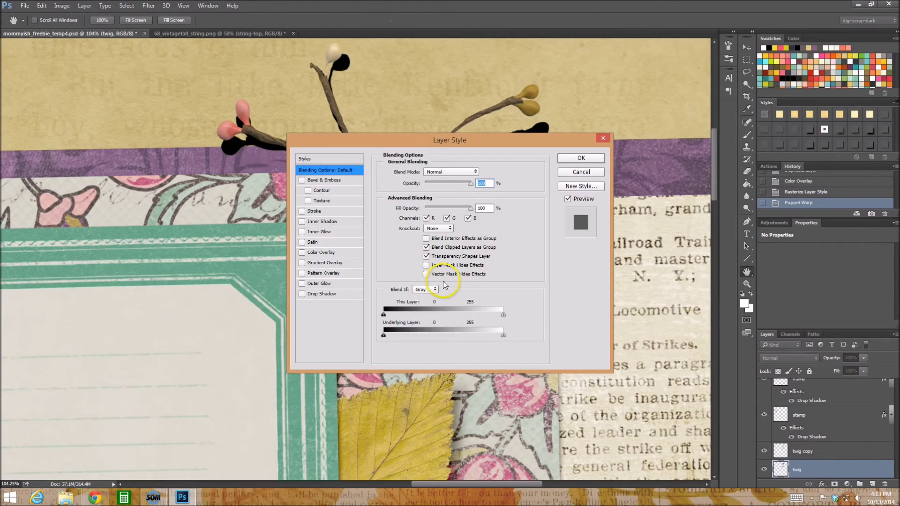
# Turn on Color Overlay for the twig shadow with dark brown #413926 and confirm
pyautogui.click(339, 254)
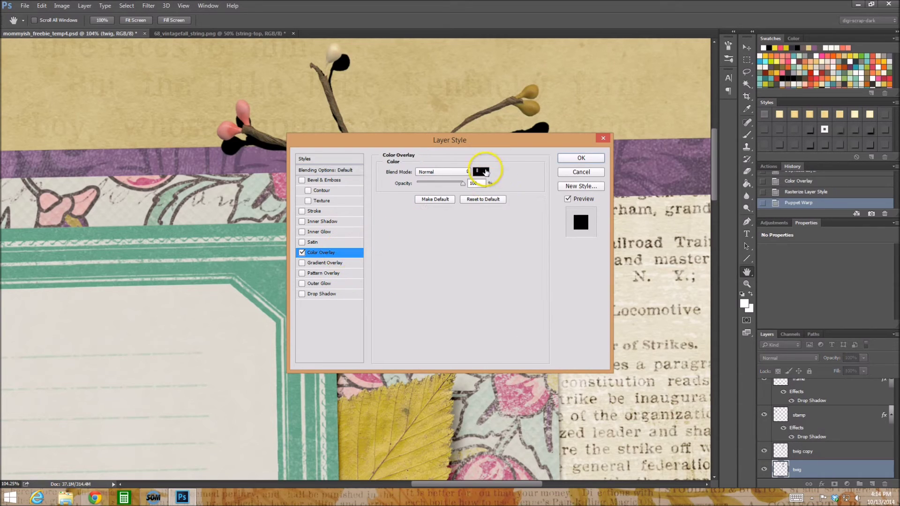
pyautogui.click(479, 172)
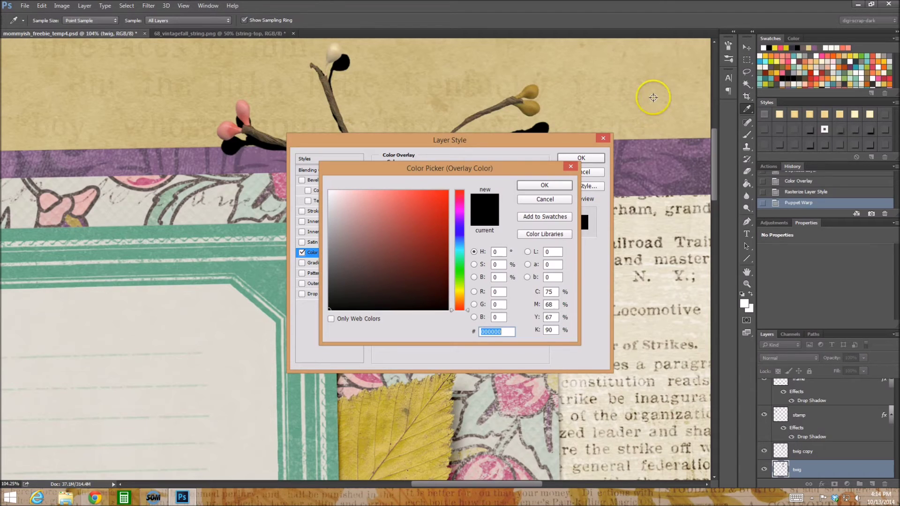
pyautogui.click(653, 98)
pyautogui.click(377, 280)
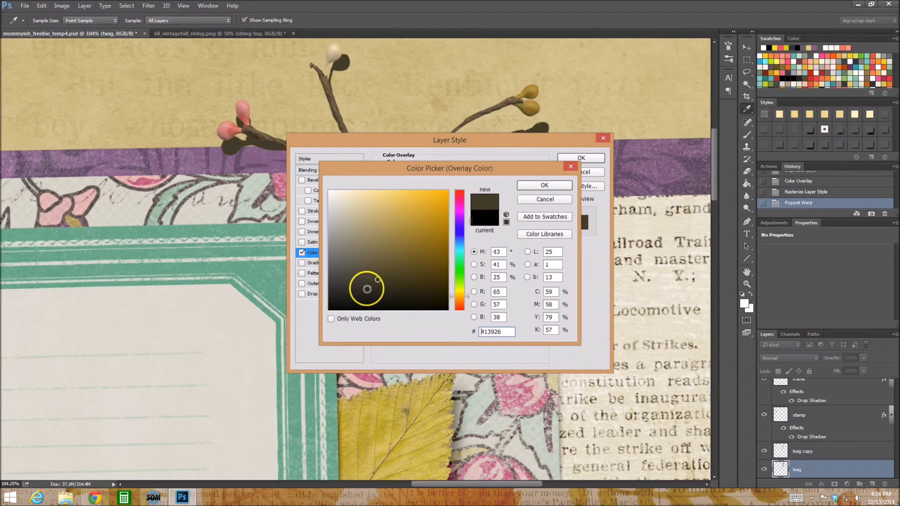
pyautogui.click(543, 184)
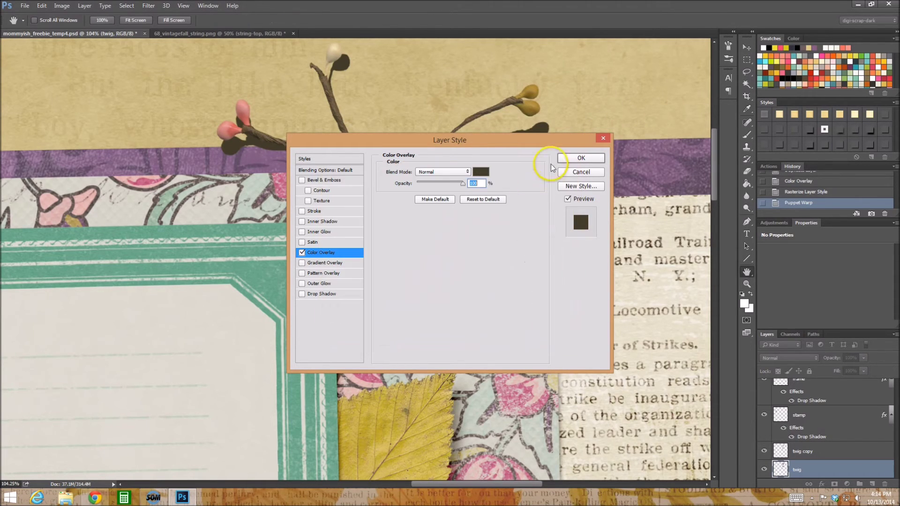
pyautogui.click(581, 158)
pyautogui.press('v')
pyautogui.rightClick(818, 464)
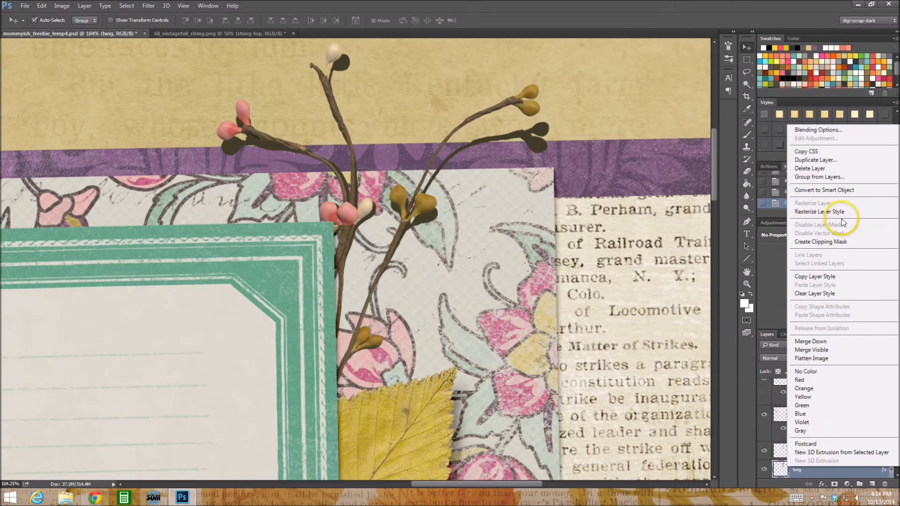
# Rasterize the brown overlay and reapply the last Gaussian Blur to the twig shadow
pyautogui.click(819, 212)
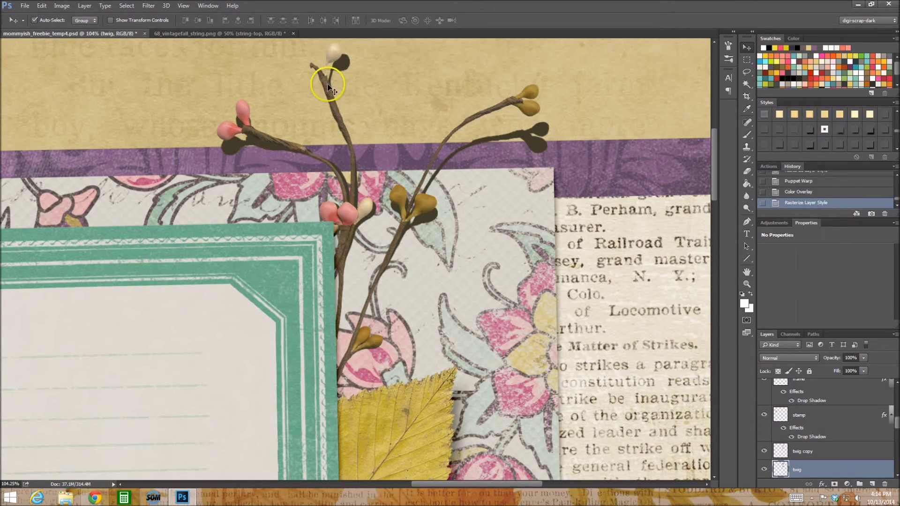
pyautogui.click(149, 5)
pyautogui.click(151, 15)
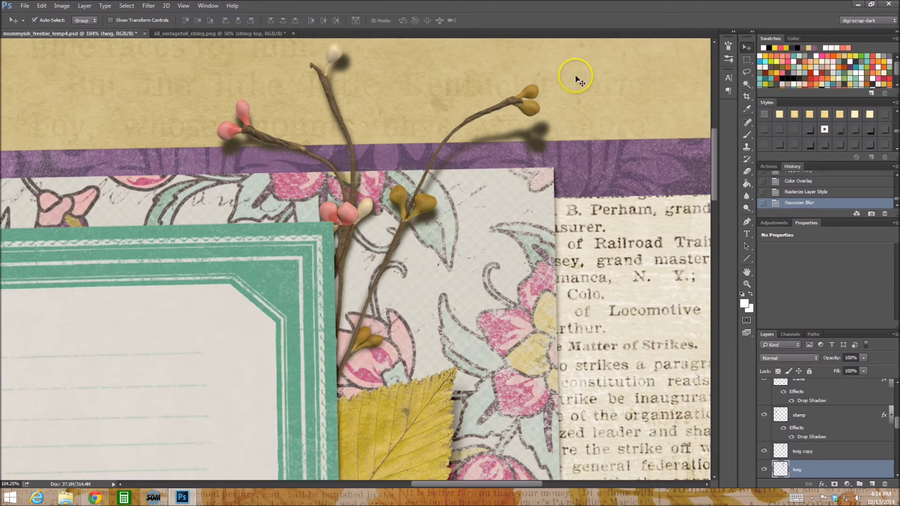
# Set the twig shadow to Linear Burn with 33% fill and zoom out
pyautogui.click(792, 357)
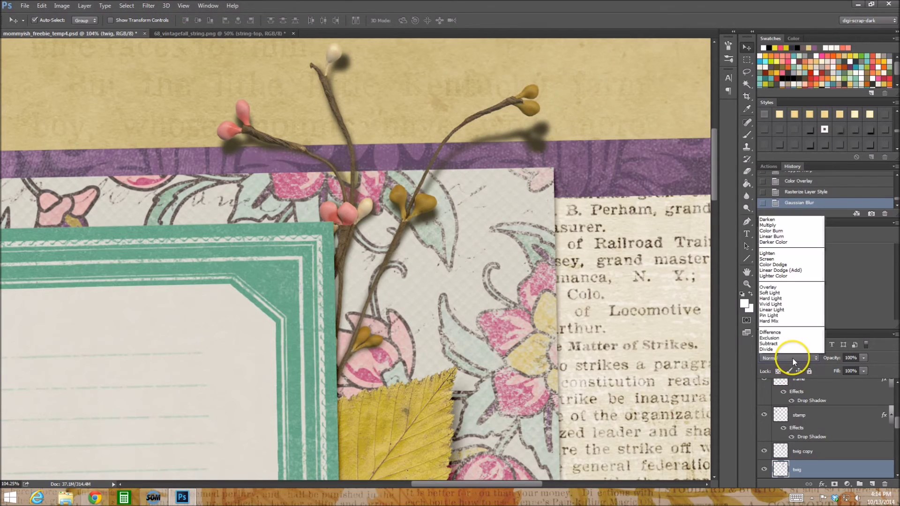
pyautogui.click(789, 209)
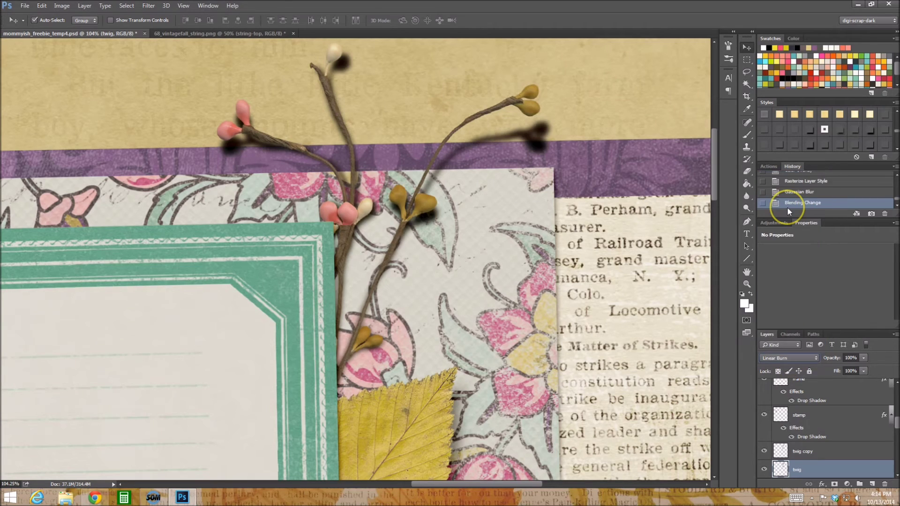
pyautogui.click(838, 382)
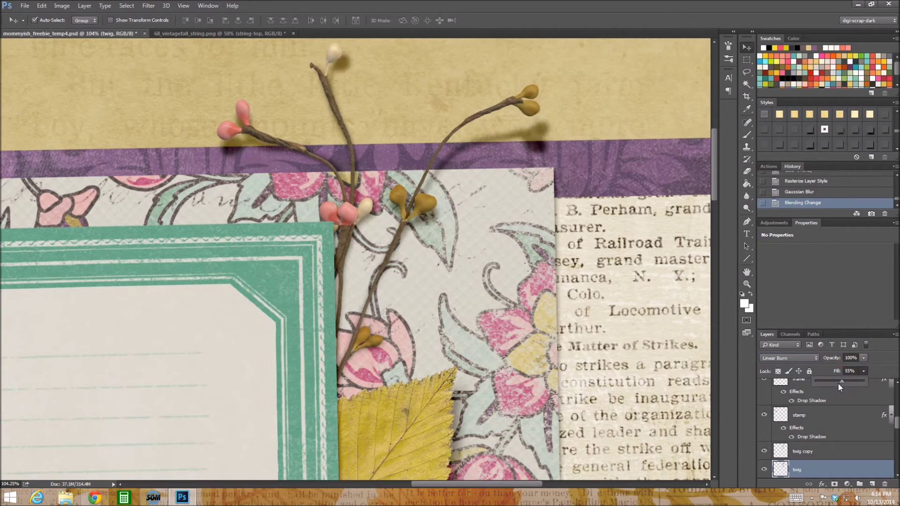
pyautogui.moveTo(838, 384); pyautogui.dragTo(838, 384)
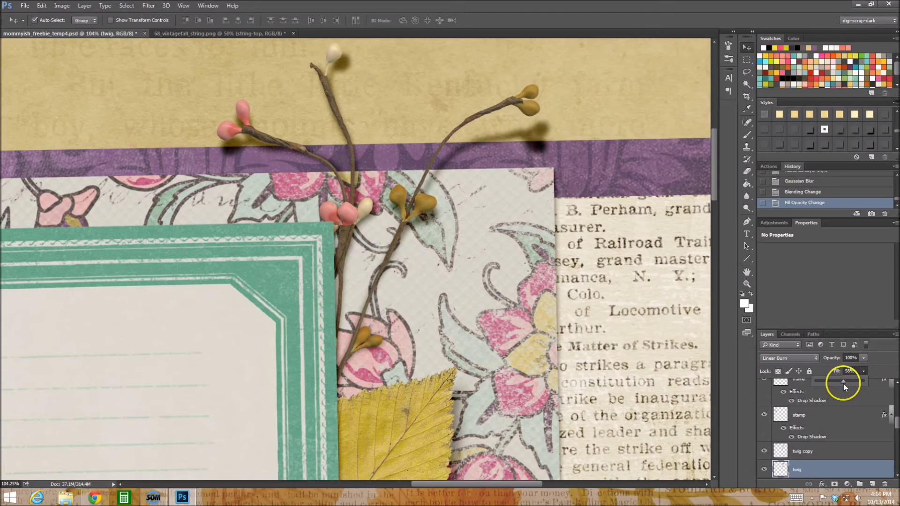
pyautogui.click(747, 284)
pyautogui.moveTo(494, 153); pyautogui.dragTo(513, 133)
pyautogui.click(865, 371)
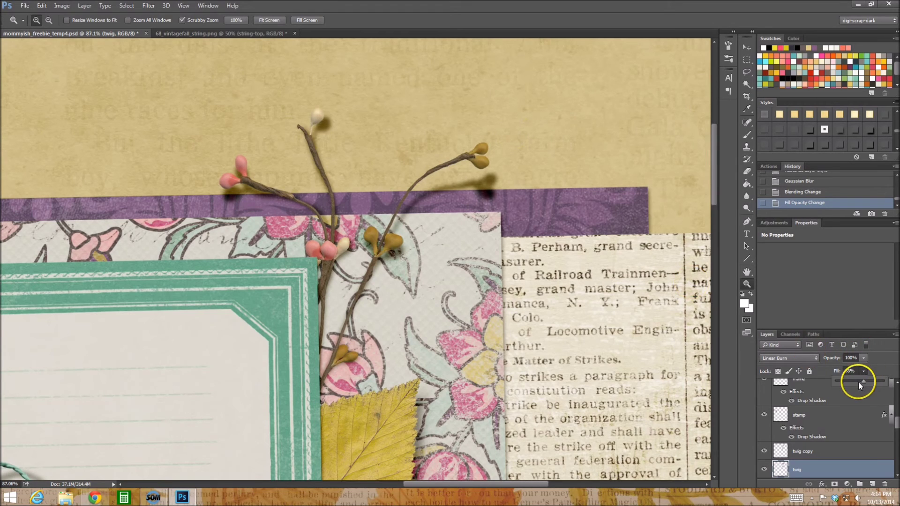
pyautogui.moveTo(541, 322); pyautogui.dragTo(539, 243)
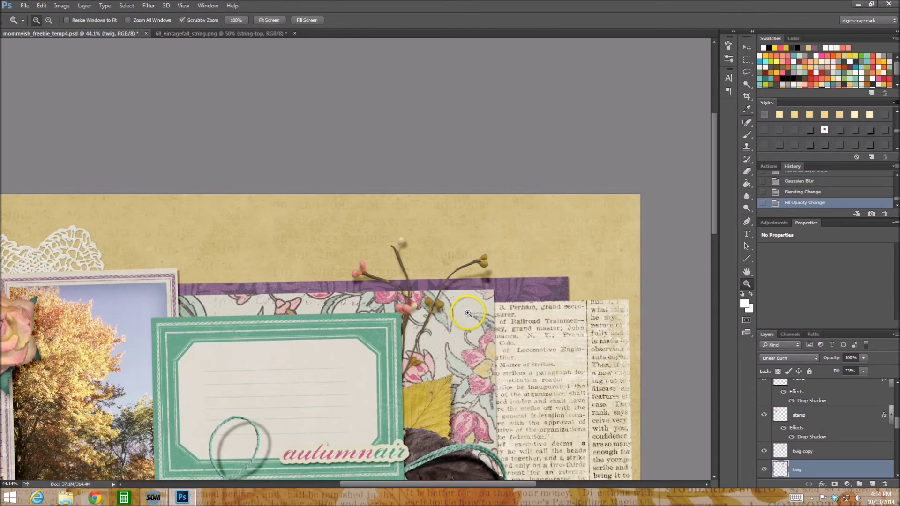
# Zoom out to the full page, zoom back in to 110%, and pan left toward the rose
pyautogui.moveTo(468, 313); pyautogui.dragTo(414, 363)
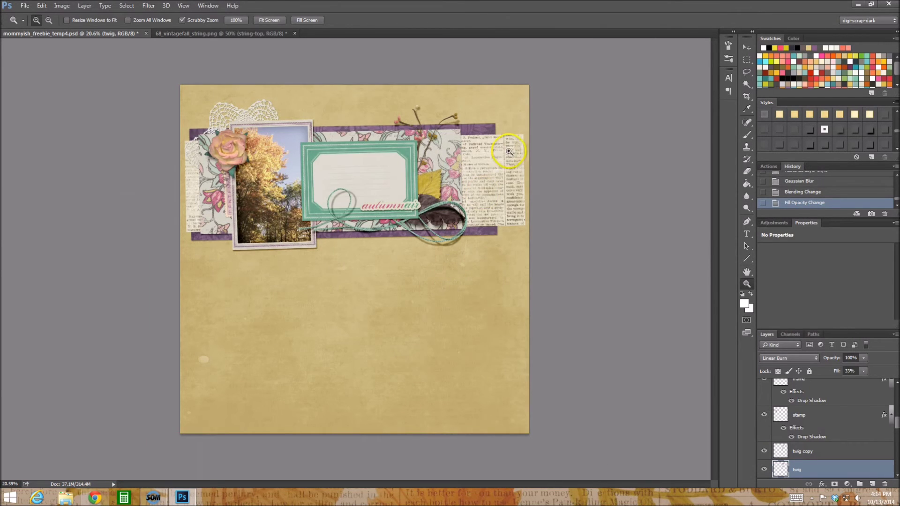
pyautogui.moveTo(509, 151); pyautogui.dragTo(535, 145)
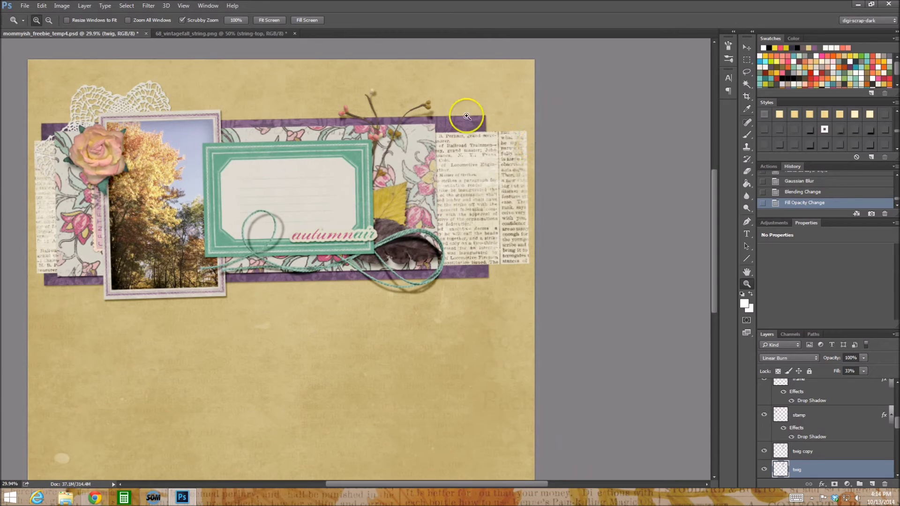
pyautogui.moveTo(395, 78); pyautogui.dragTo(412, 80)
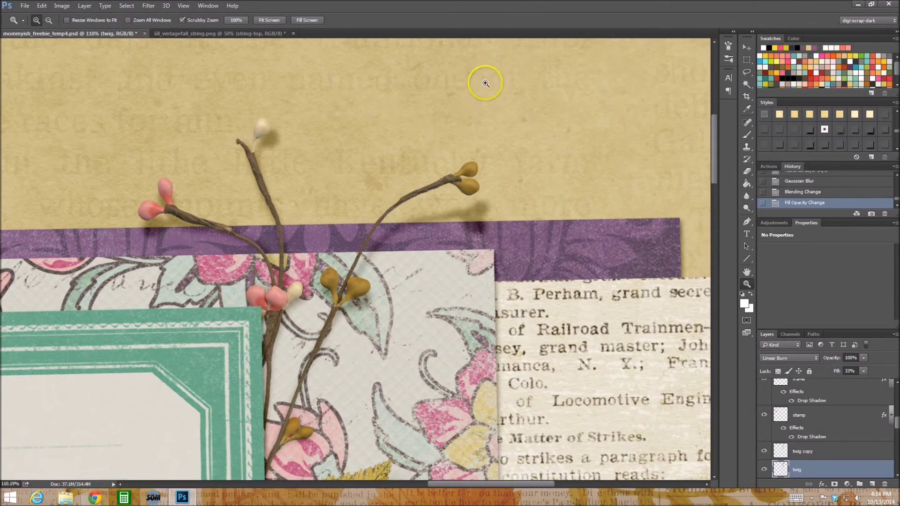
pyautogui.click(750, 49)
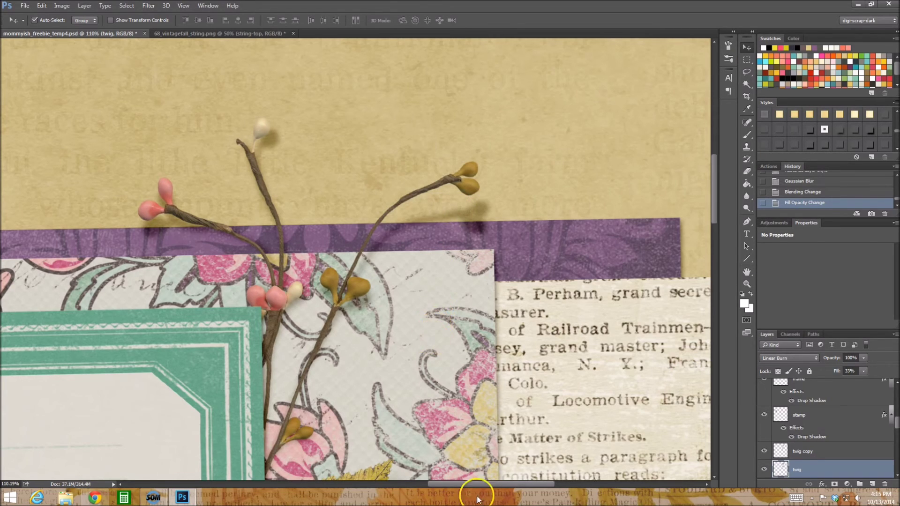
pyautogui.scroll(-5, 478, 488)
pyautogui.moveTo(479, 485); pyautogui.dragTo(291, 484)
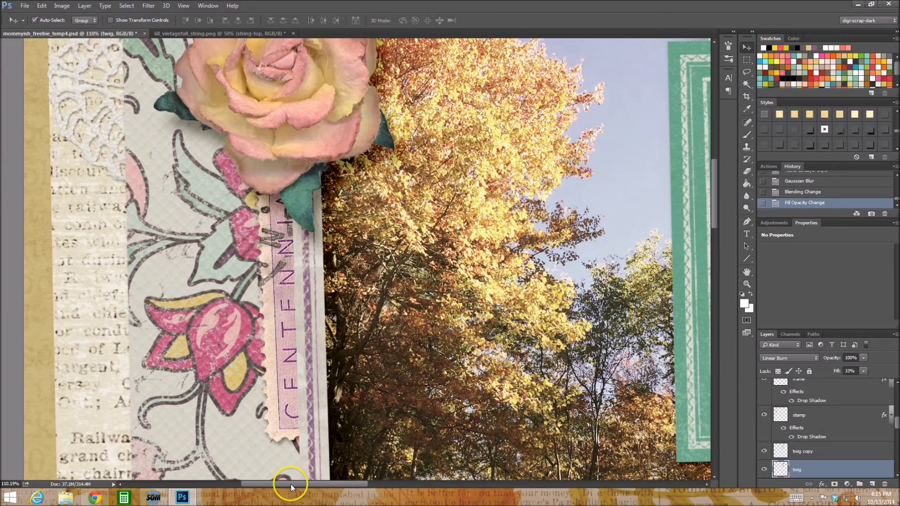
# Drag the rose down below the photo frame and slightly right onto the tan background
pyautogui.moveTo(322, 75); pyautogui.dragTo(347, 322)
pyautogui.scroll(-3, 350, 311)
pyautogui.scroll(-4, 349, 312)
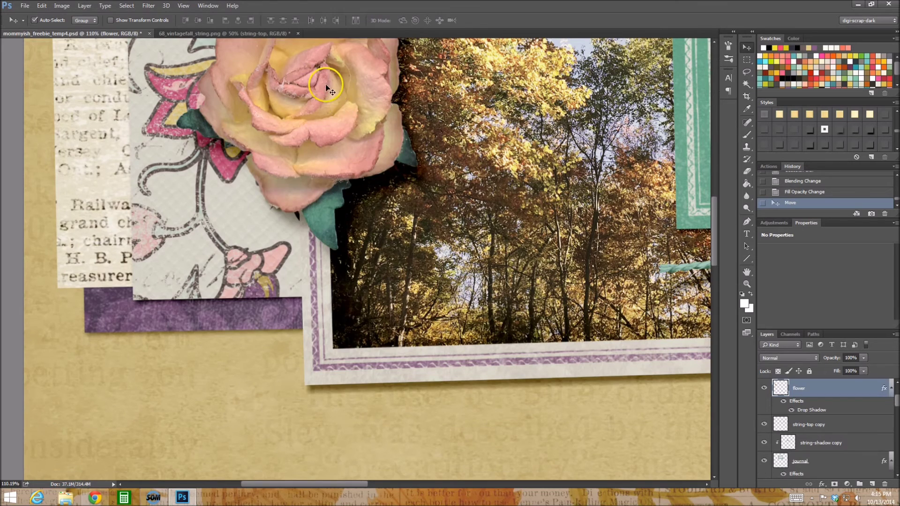
pyautogui.moveTo(327, 122); pyautogui.dragTo(307, 382)
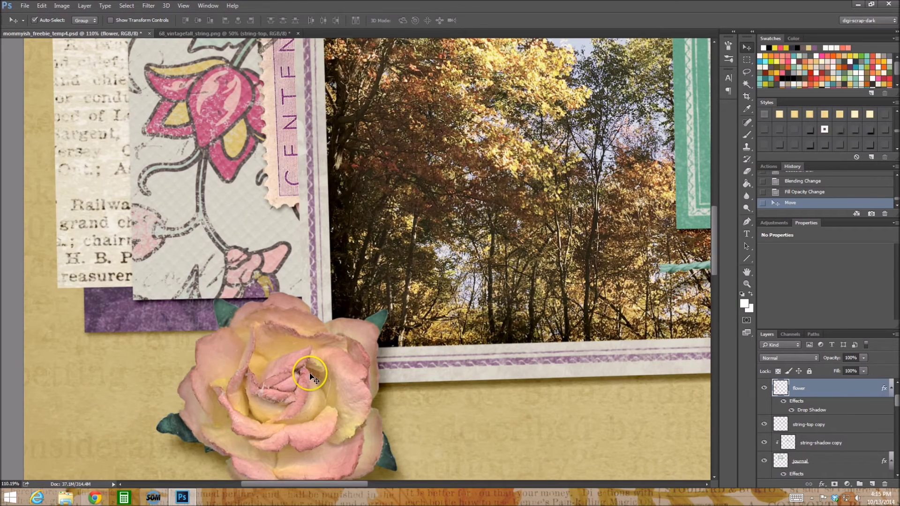
pyautogui.scroll(-7, 310, 370)
pyautogui.moveTo(322, 175); pyautogui.dragTo(330, 310)
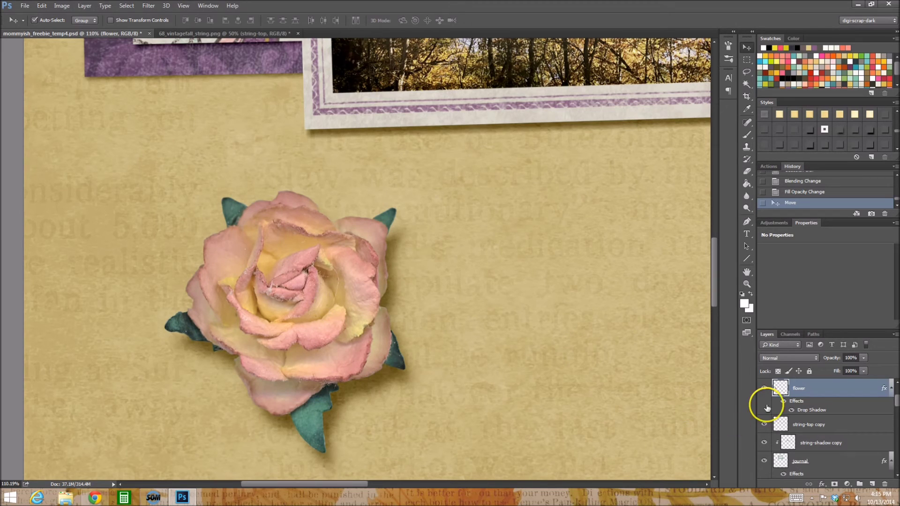
pyautogui.moveTo(328, 255); pyautogui.dragTo(476, 261)
pyautogui.moveTo(357, 486); pyautogui.dragTo(372, 484)
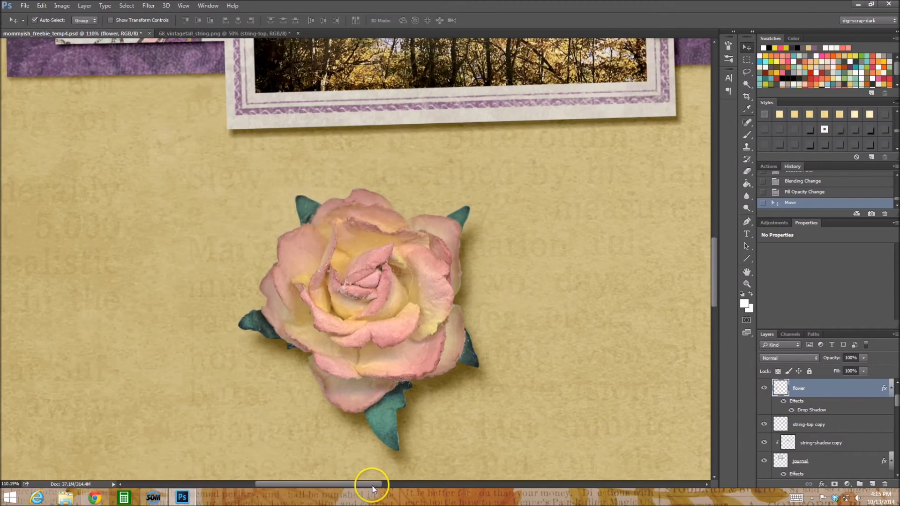
pyautogui.doubleClick(840, 392)
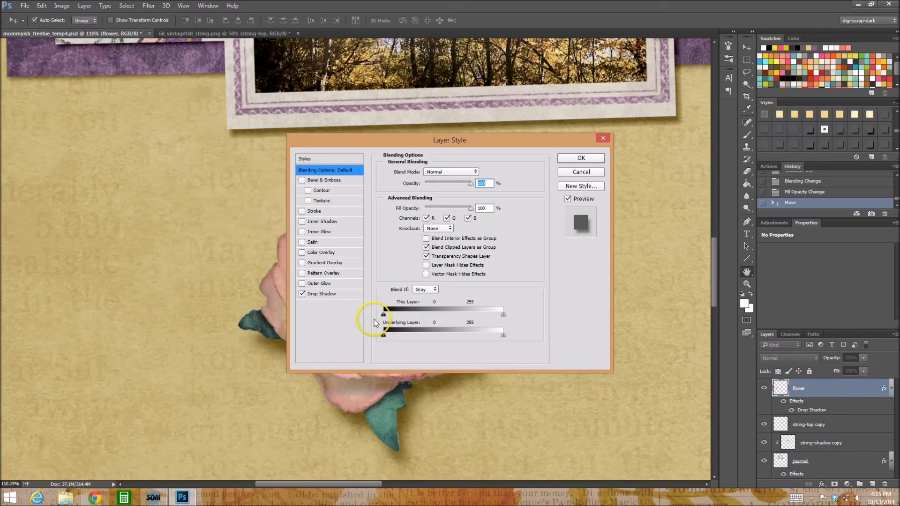
# Show the rose's Drop Shadow settings and give it the Linear contour preset
pyautogui.click(340, 293)
pyautogui.click(424, 264)
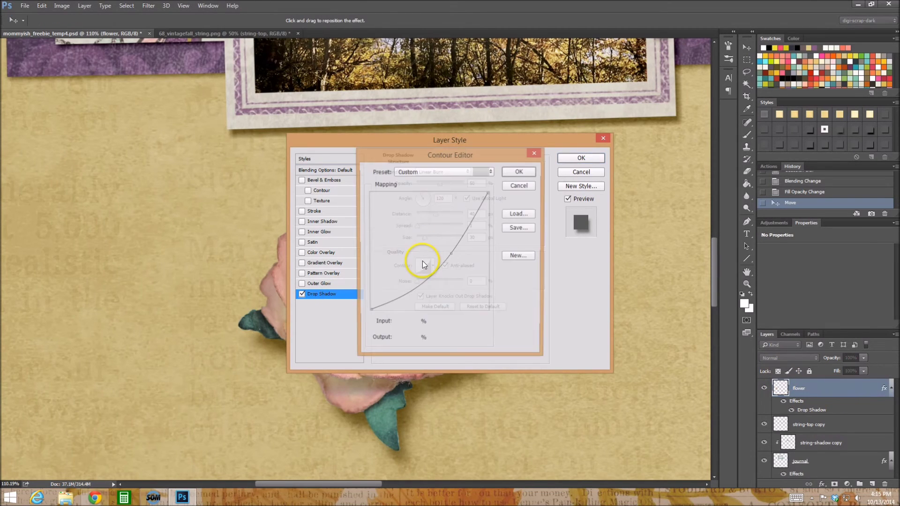
pyautogui.click(438, 171)
pyautogui.click(422, 207)
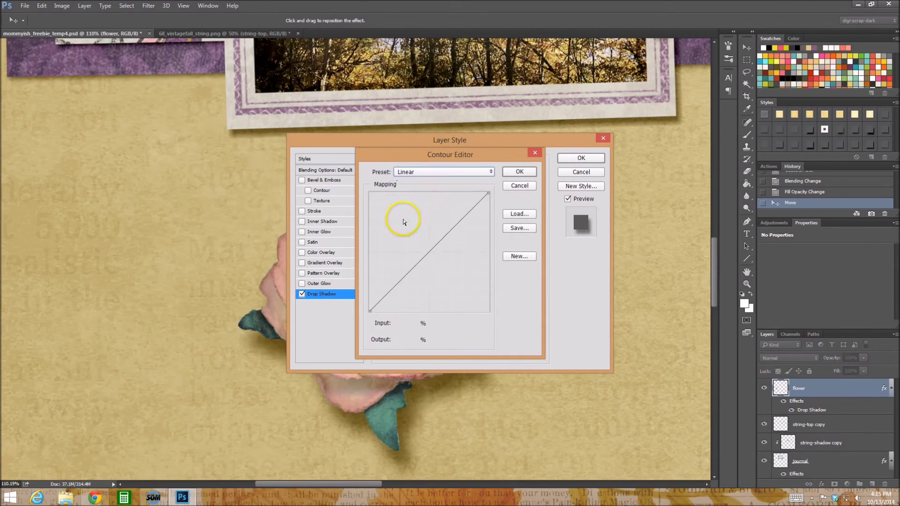
pyautogui.click(518, 172)
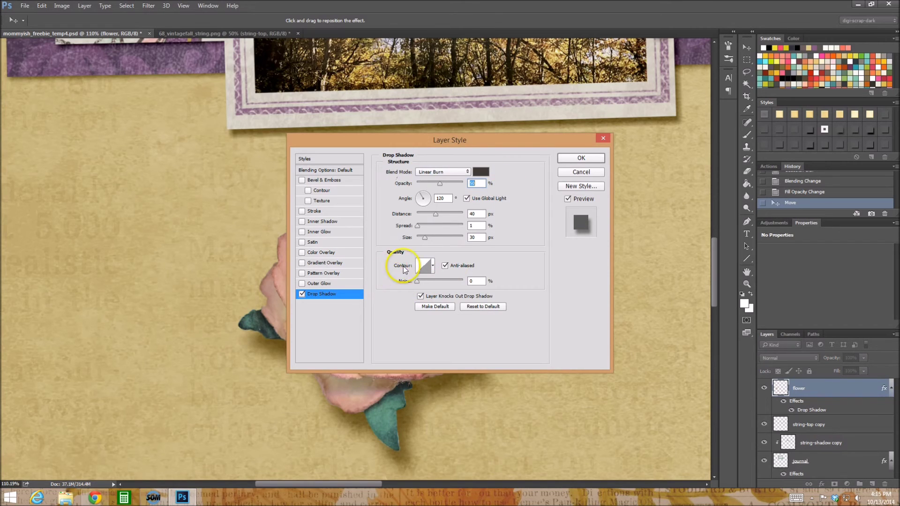
pyautogui.moveTo(445, 140); pyautogui.dragTo(172, 121)
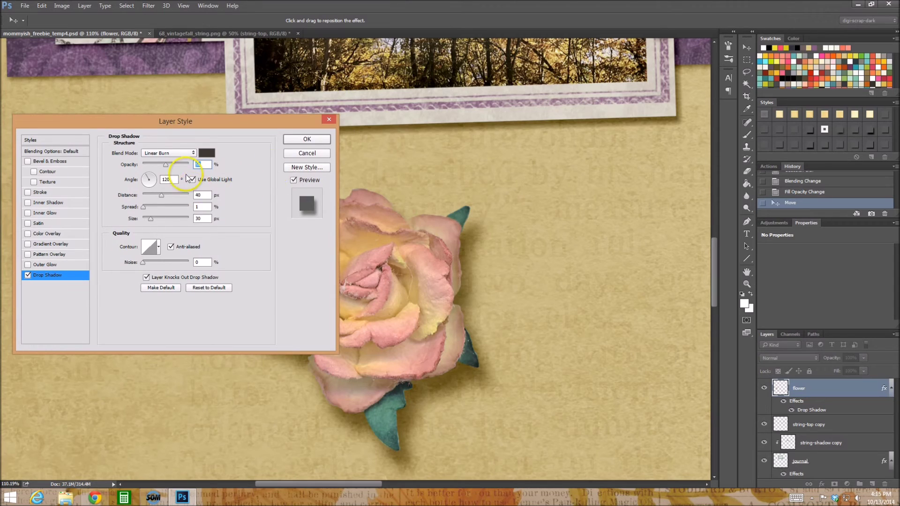
# Keep the dark shadow colour, raise the distance toward 39 px and cut the size to 0 px
pyautogui.click(209, 152)
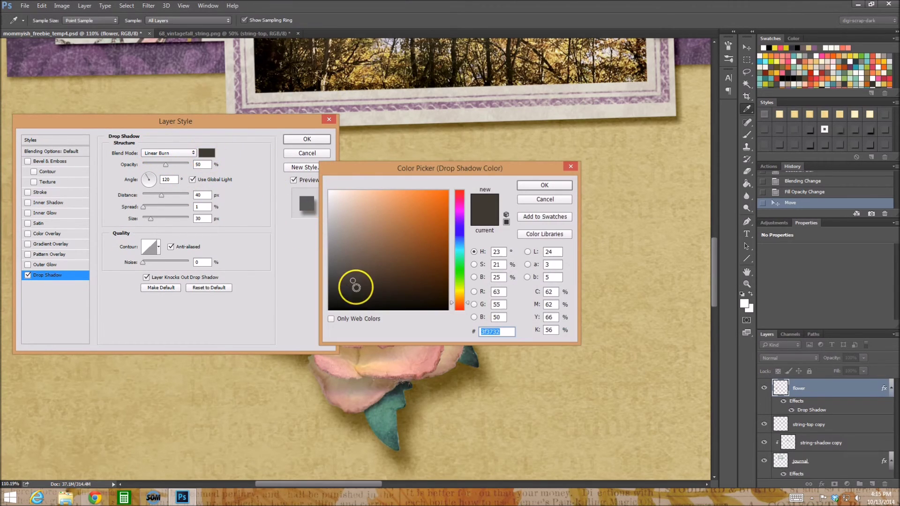
pyautogui.click(542, 184)
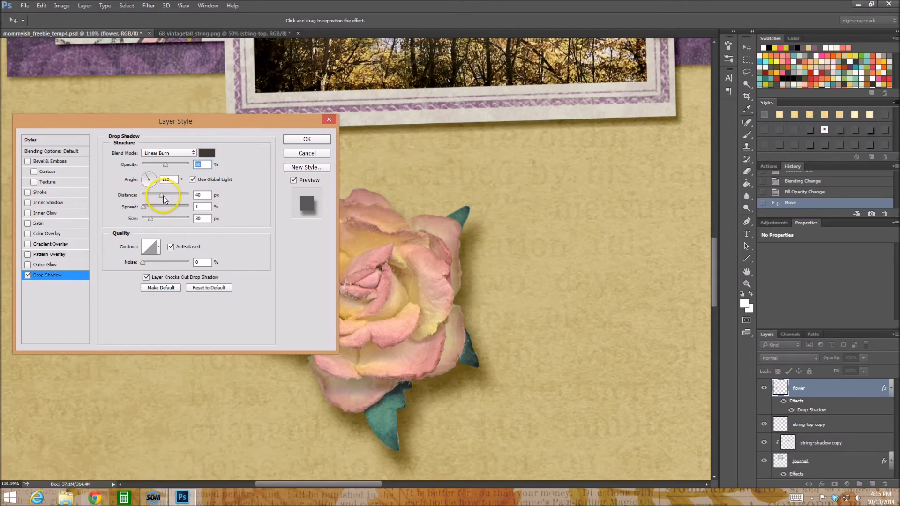
pyautogui.click(163, 196)
pyautogui.hotkey('shift', 'Up')
pyautogui.hotkey('shift', 'Up')
pyautogui.hotkey('shift', 'Up')
pyautogui.hotkey('shift', 'Up')
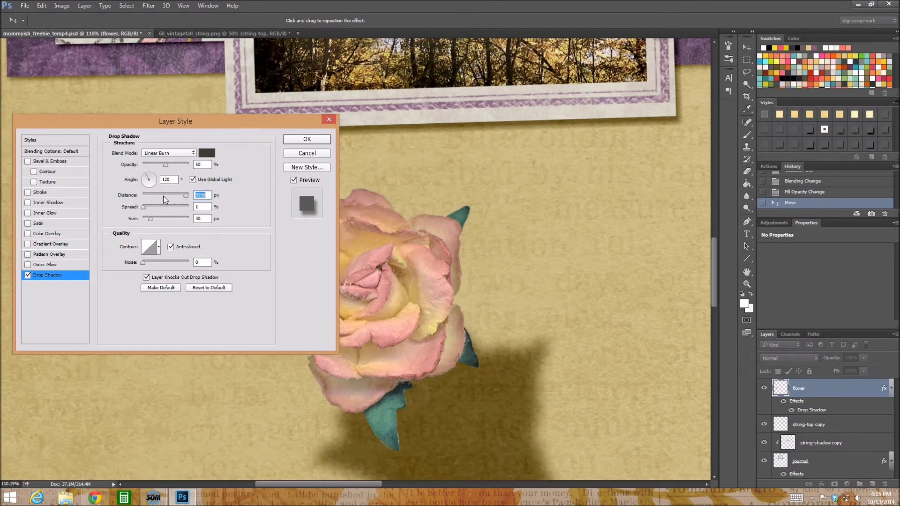
pyautogui.write('17')
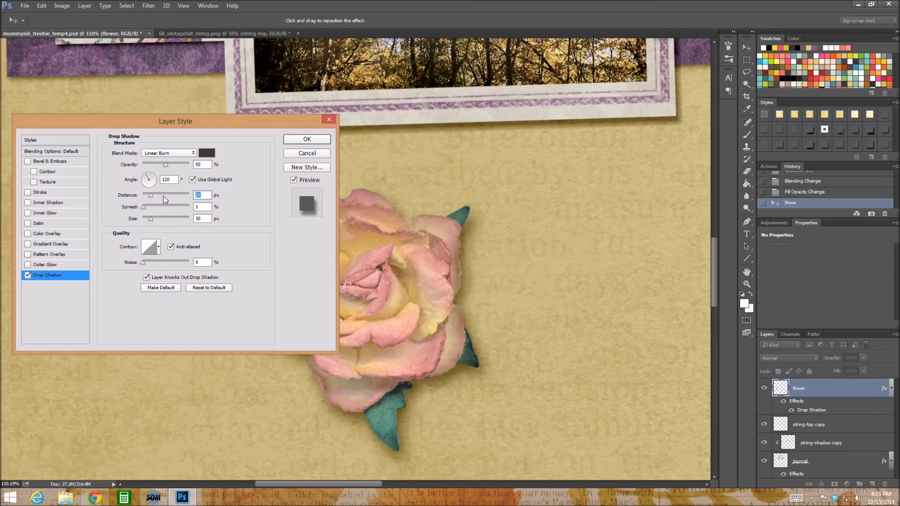
pyautogui.moveTo(149, 190); pyautogui.dragTo(159, 190)
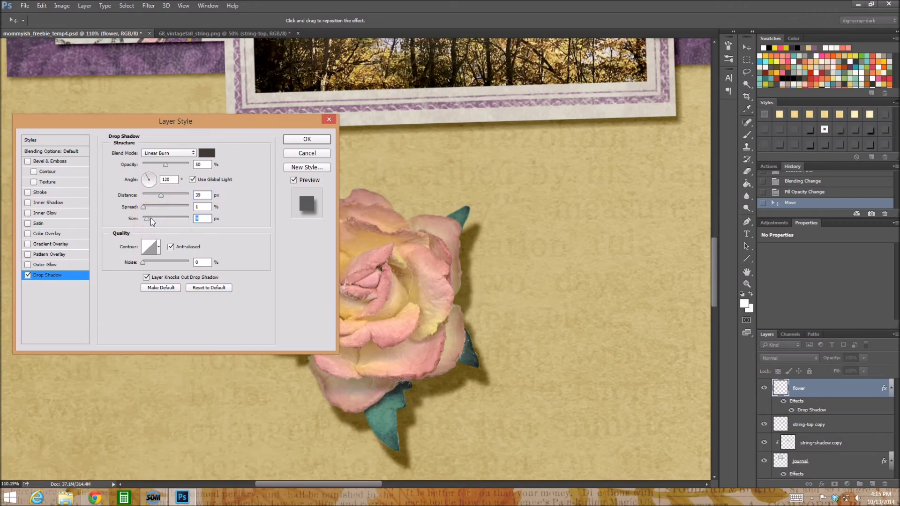
pyautogui.moveTo(150, 218); pyautogui.dragTo(150, 218)
pyautogui.hotkey('shift', 'Down')
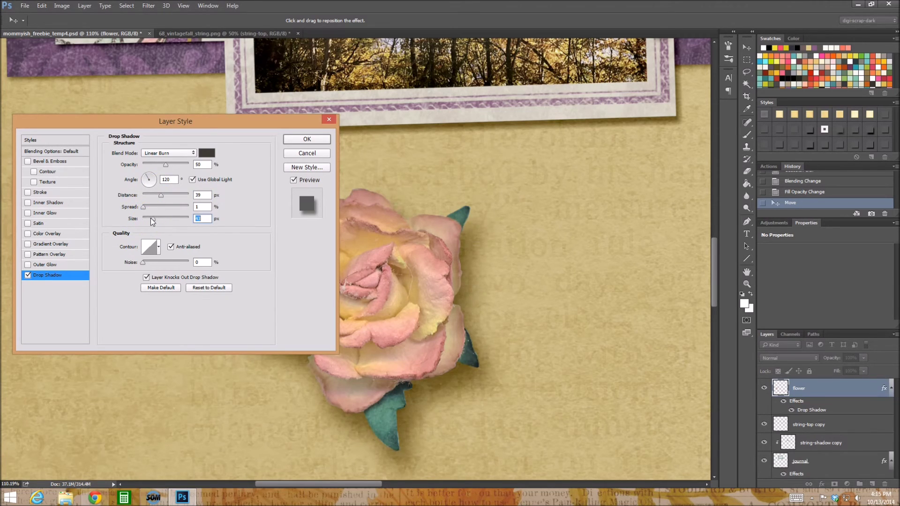
pyautogui.moveTo(142, 218); pyautogui.dragTo(130, 220)
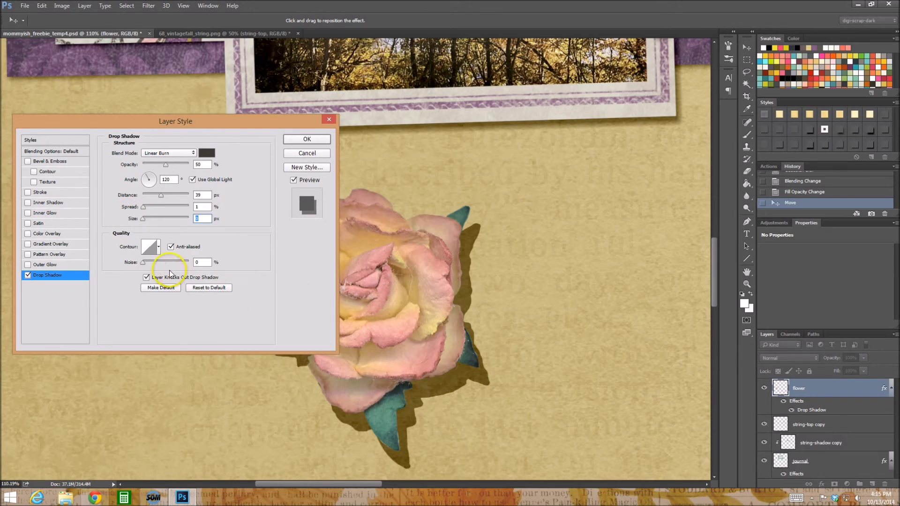
# Bend the rose shadow's contour into a downward curve and enlarge the shadow to about 29 px
pyautogui.click(148, 248)
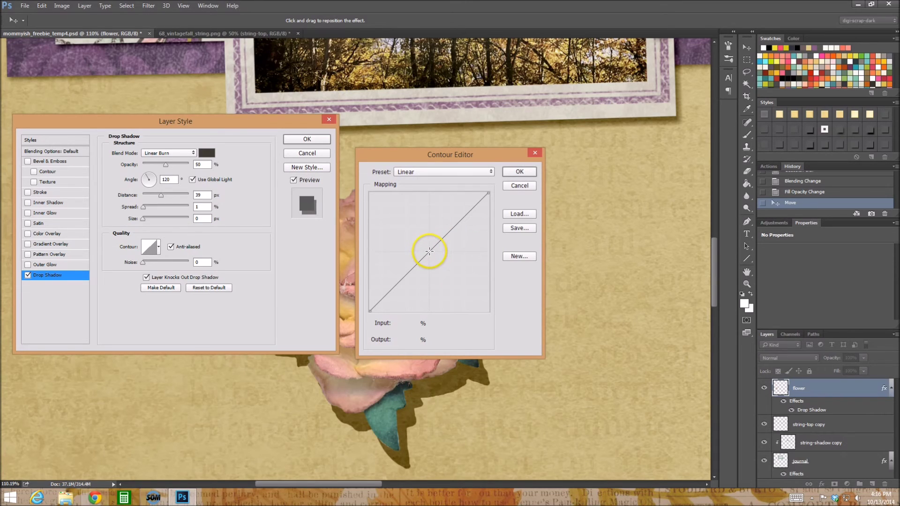
pyautogui.click(430, 252)
pyautogui.moveTo(429, 252); pyautogui.dragTo(468, 240)
pyautogui.click(518, 172)
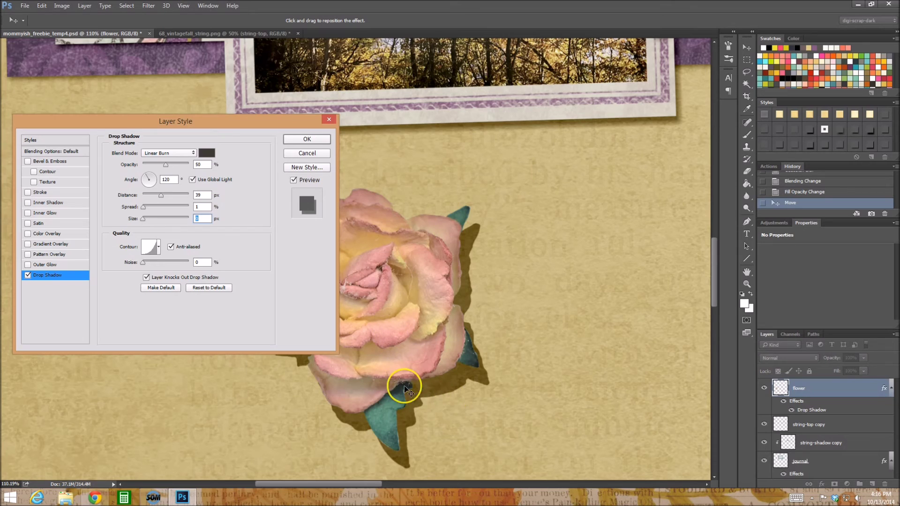
pyautogui.moveTo(139, 221); pyautogui.dragTo(146, 218)
pyautogui.moveTo(145, 218); pyautogui.dragTo(151, 218)
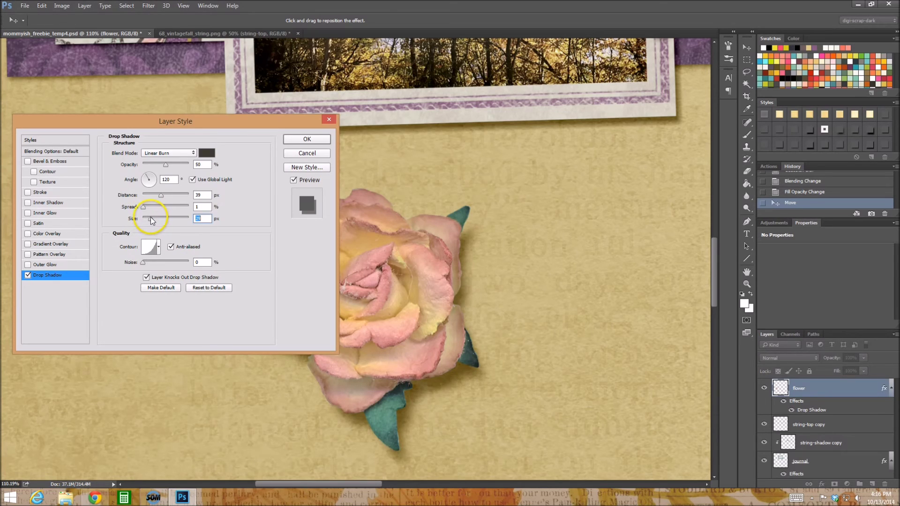
# Reset the shadow contour to Linear and add a point on its lower part
pyautogui.click(152, 247)
pyautogui.click(417, 172)
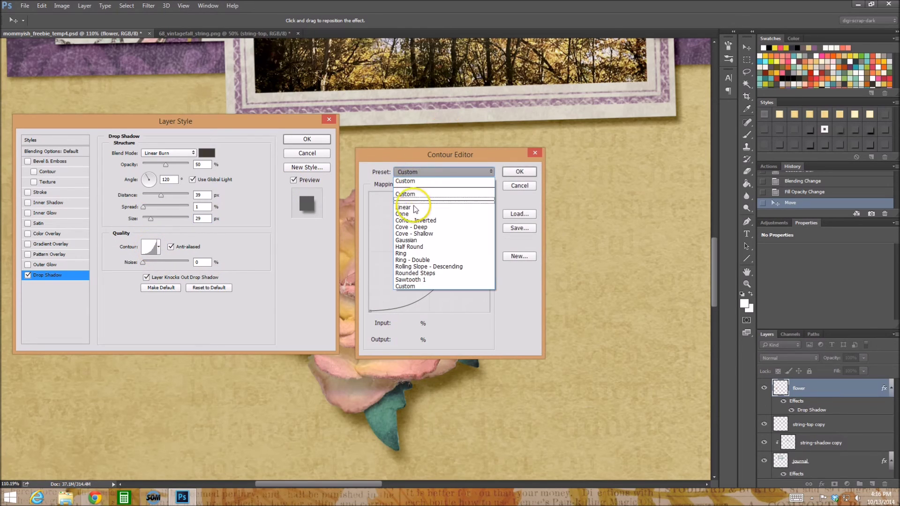
pyautogui.click(415, 207)
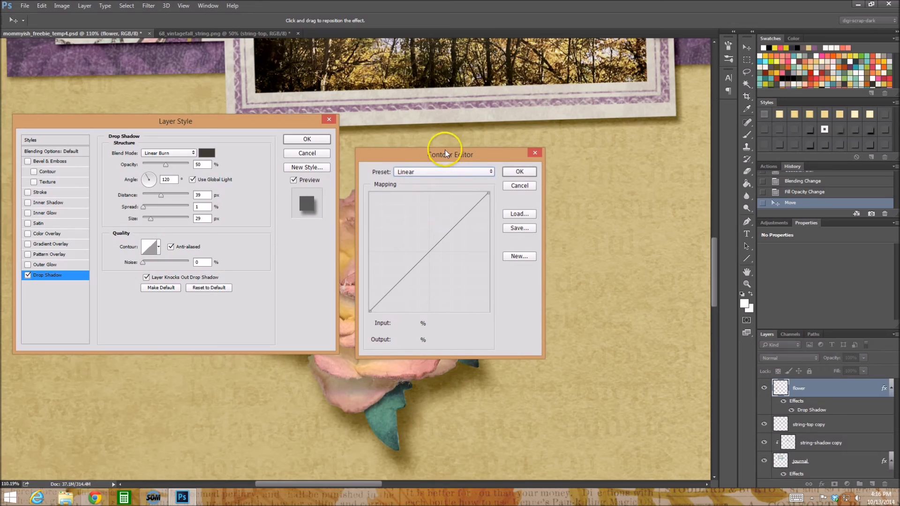
pyautogui.moveTo(252, 161); pyautogui.dragTo(180, 170)
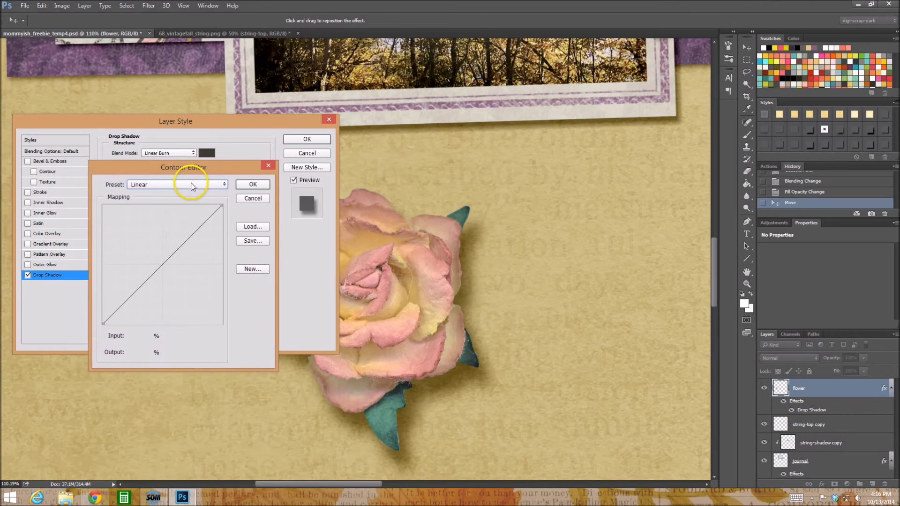
pyautogui.click(192, 186)
pyautogui.click(155, 302)
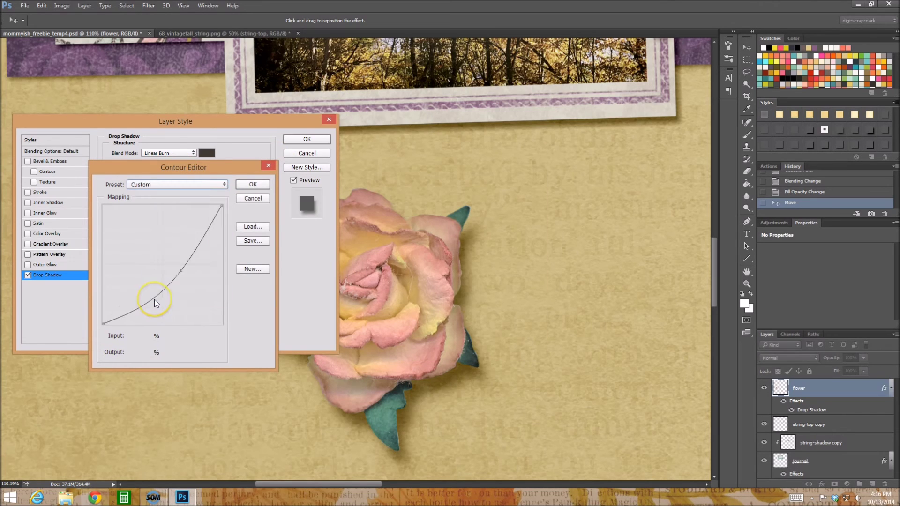
# Shape the contour into an S-curve by adjusting its lower and upper points, then accept it
pyautogui.click(181, 271)
pyautogui.press('Right')
pyautogui.press('Right')
pyautogui.press('Right')
pyautogui.press('Right')
pyautogui.press('Right')
pyautogui.press('Right')
pyautogui.press('Right')
pyautogui.press('Right')
pyautogui.press('Right')
pyautogui.press('Right')
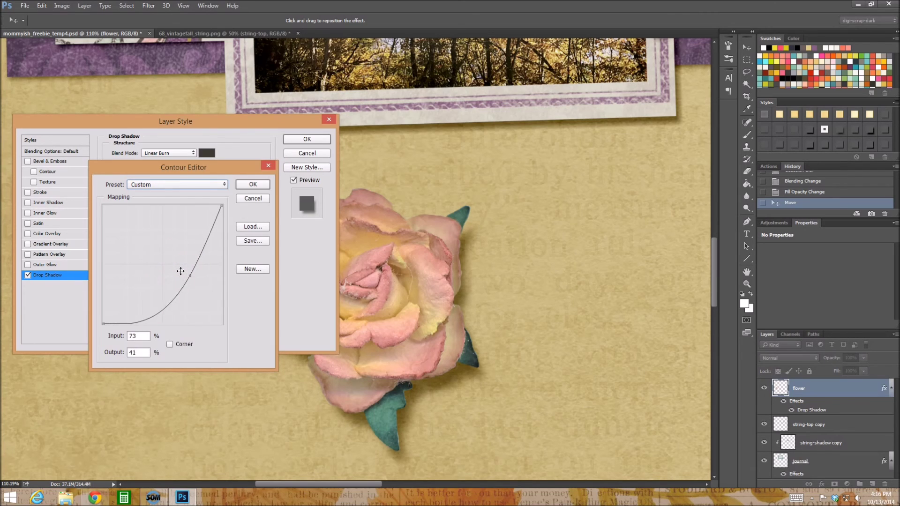
pyautogui.press('Down')
pyautogui.press('Down')
pyautogui.press('Up')
pyautogui.press('Up')
pyautogui.press('Up')
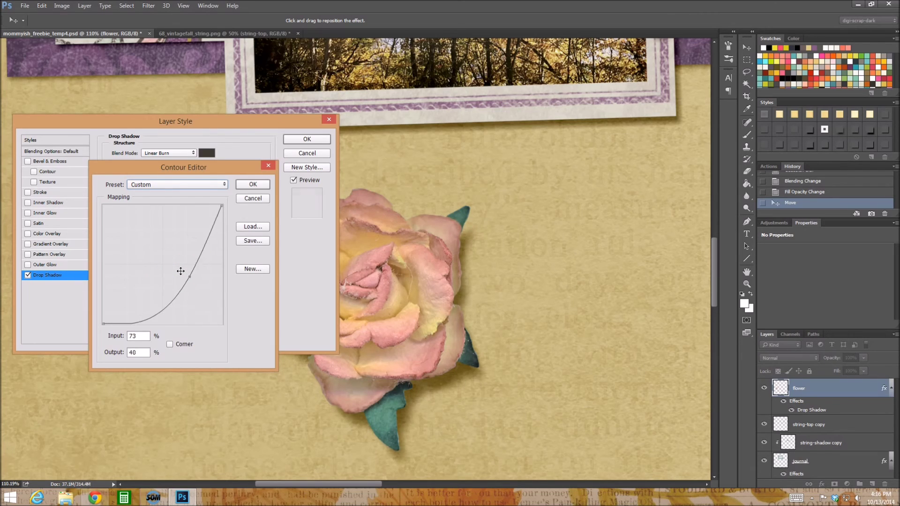
pyautogui.click(190, 276)
pyautogui.moveTo(191, 276); pyautogui.dragTo(187, 270)
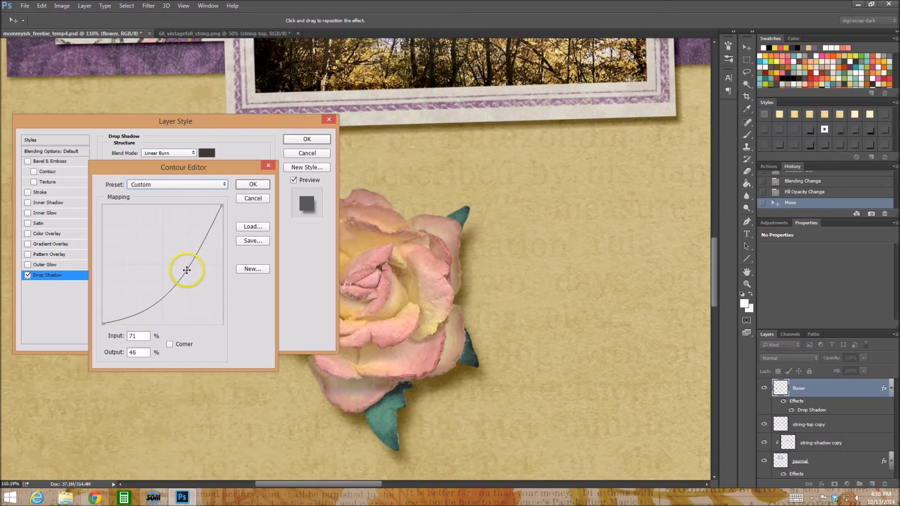
pyautogui.moveTo(202, 239); pyautogui.dragTo(205, 236)
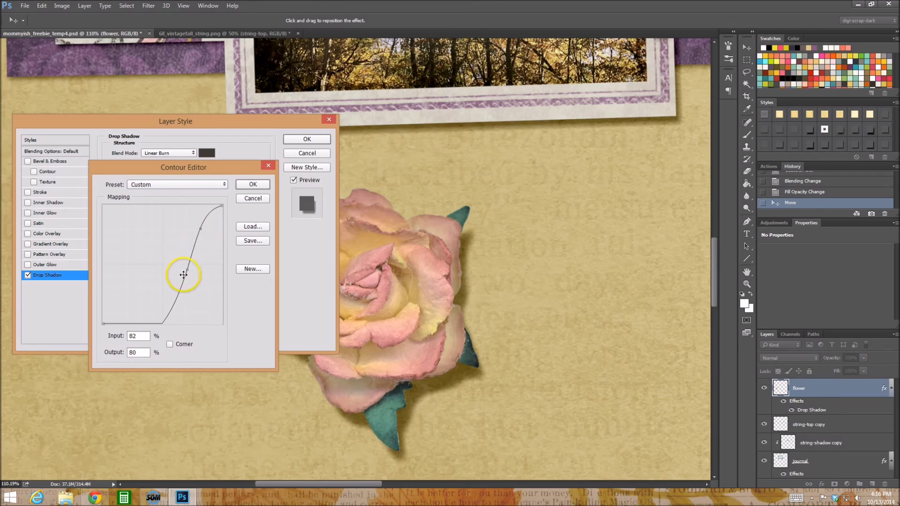
pyautogui.moveTo(187, 270); pyautogui.dragTo(131, 316)
pyautogui.moveTo(197, 235); pyautogui.dragTo(201, 228)
pyautogui.press('Right')
pyautogui.press('Right')
pyautogui.press('Down')
pyautogui.press('Down')
pyautogui.press('Down')
pyautogui.press('Down')
pyautogui.press('Down')
pyautogui.press('Down')
pyautogui.press('Down')
pyautogui.press('Down')
pyautogui.press('Down')
pyautogui.press('Down')
pyautogui.press('Down')
pyautogui.press('Down')
pyautogui.press('Down')
pyautogui.press('Down')
pyautogui.press('Down')
pyautogui.press('Down')
pyautogui.press('Down')
pyautogui.press('Down')
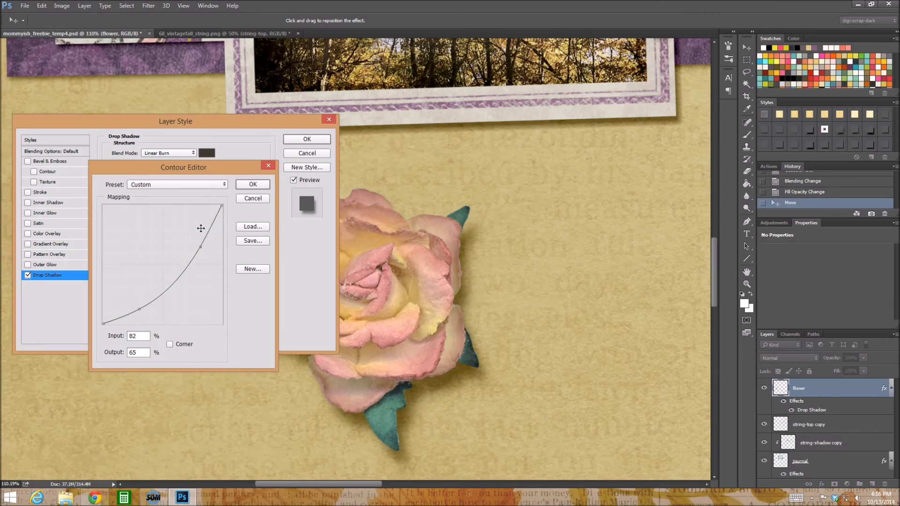
pyautogui.click(253, 185)
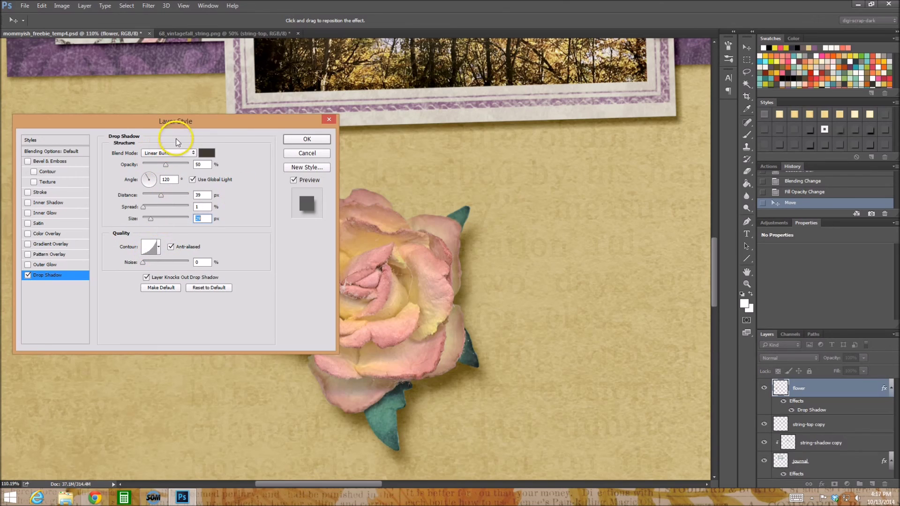
# Save the custom curve as a new contour preset named 'flower shadow contour'
pyautogui.click(151, 249)
pyautogui.click(152, 249)
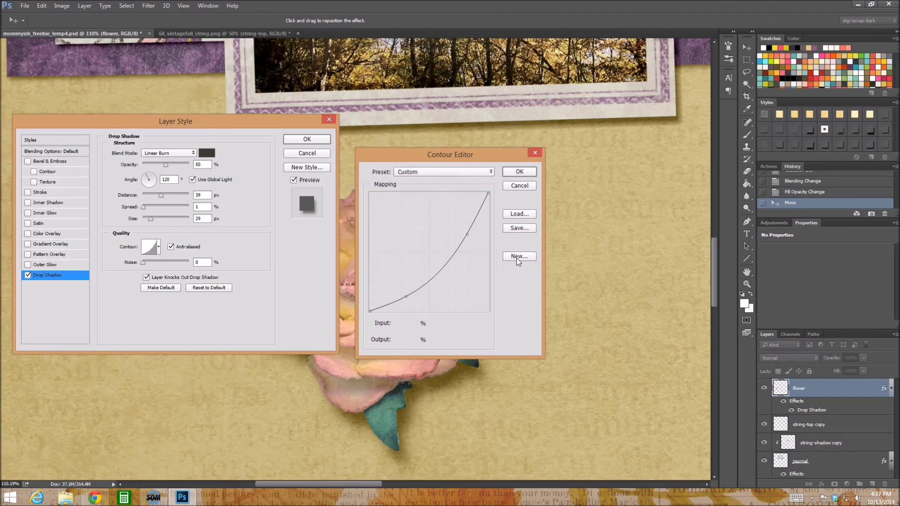
pyautogui.click(518, 258)
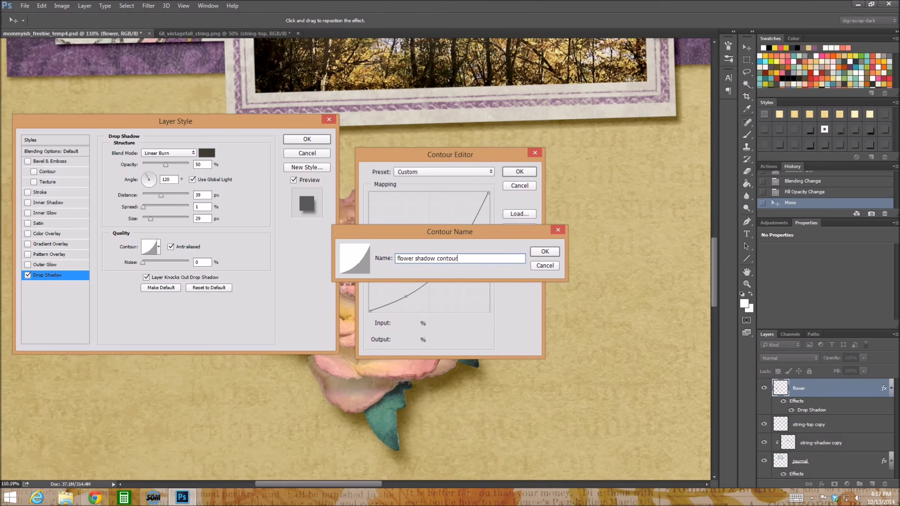
pyautogui.press('Return')
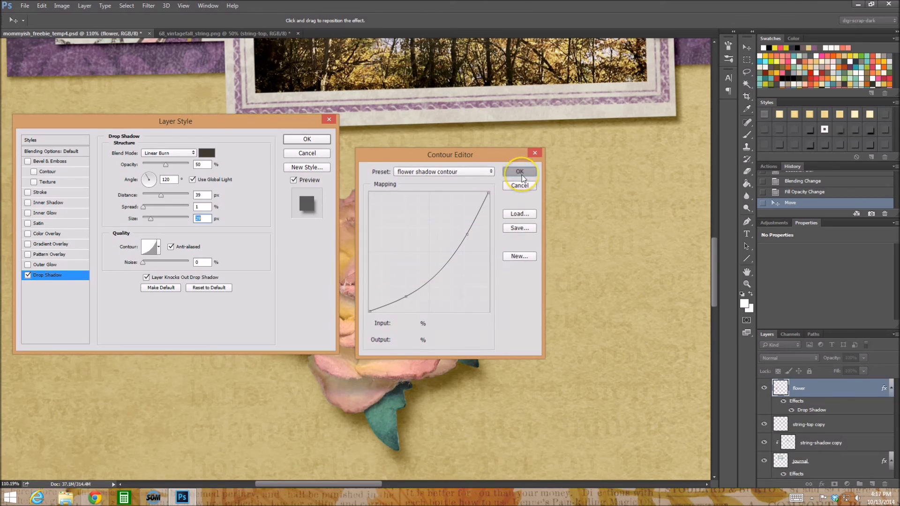
pyautogui.click(519, 171)
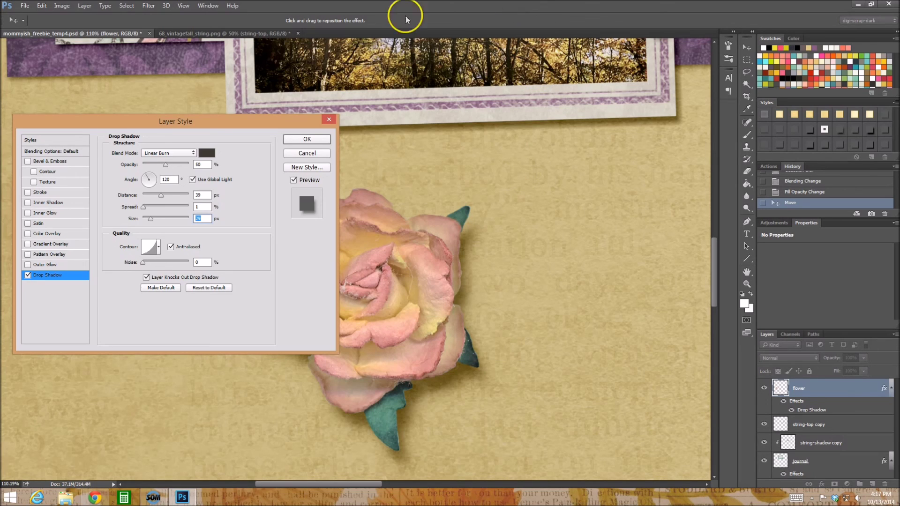
# Set the rose's drop shadow size to 38 px and distance to 55 px
pyautogui.moveTo(261, 121); pyautogui.dragTo(255, 98)
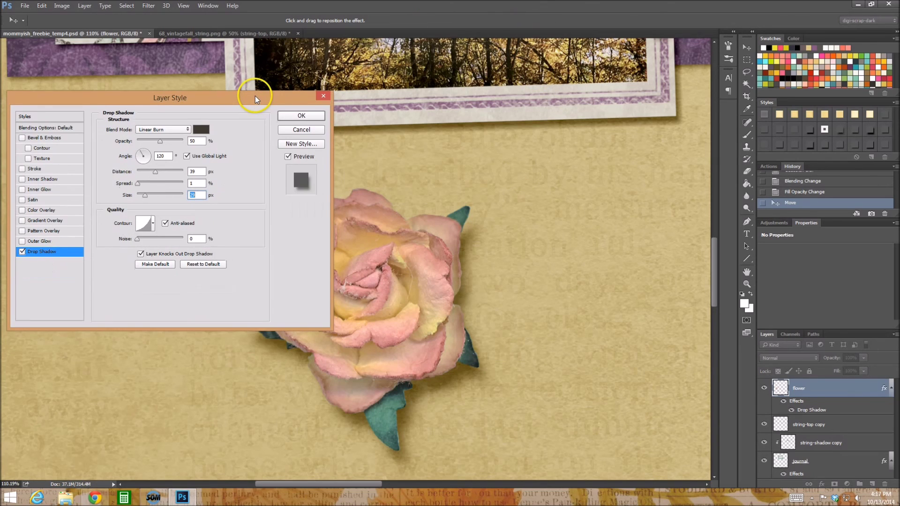
pyautogui.moveTo(145, 197); pyautogui.dragTo(159, 169)
pyautogui.click(152, 174)
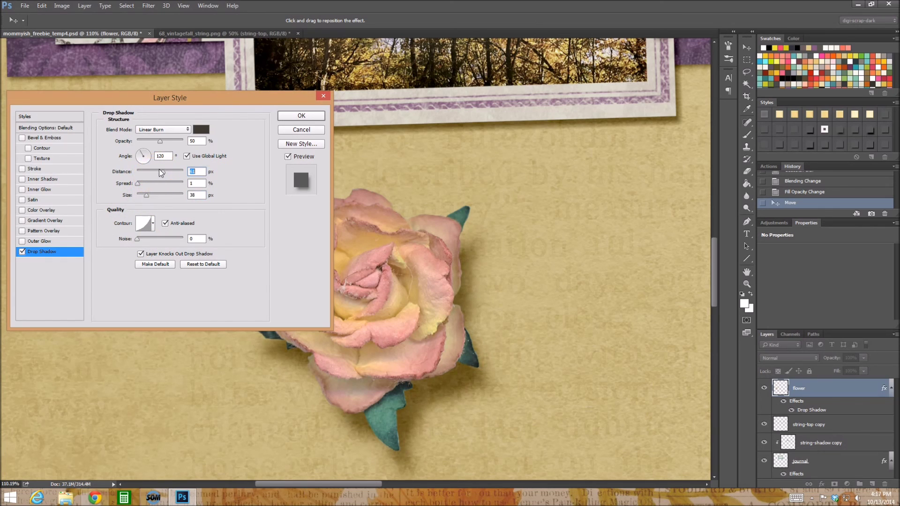
pyautogui.click(308, 115)
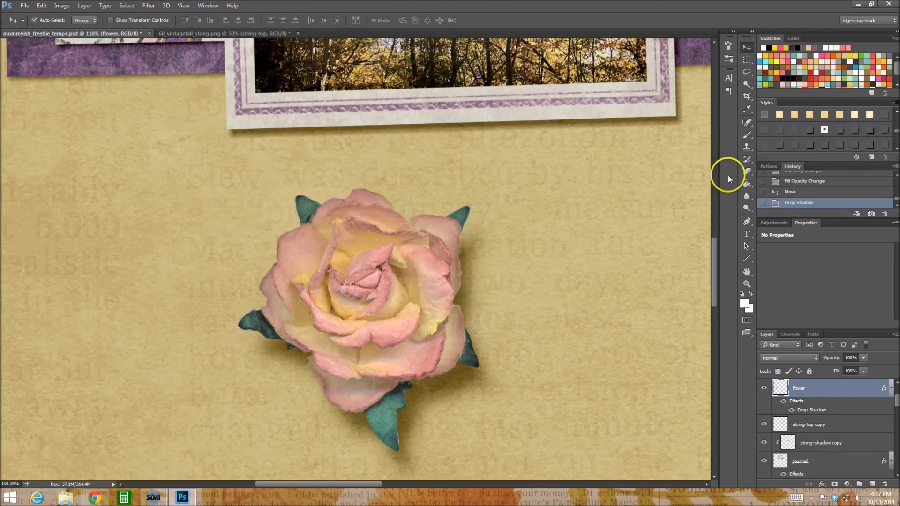
# Zoom out to the full page, move the rose onto the photo's top-left corner, then open 68_vintagefall_string.png
pyautogui.click(747, 283)
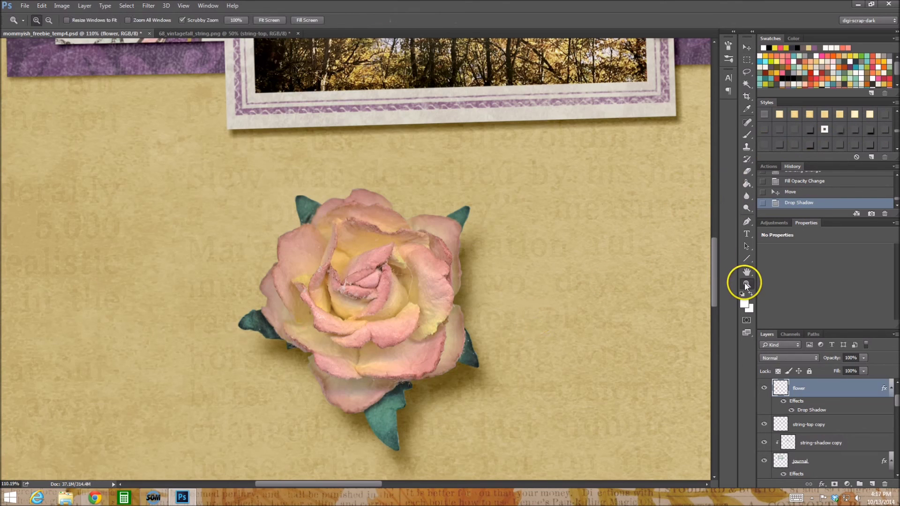
pyautogui.keyDown('alt'); pyautogui.click(589, 275); pyautogui.keyUp('alt')
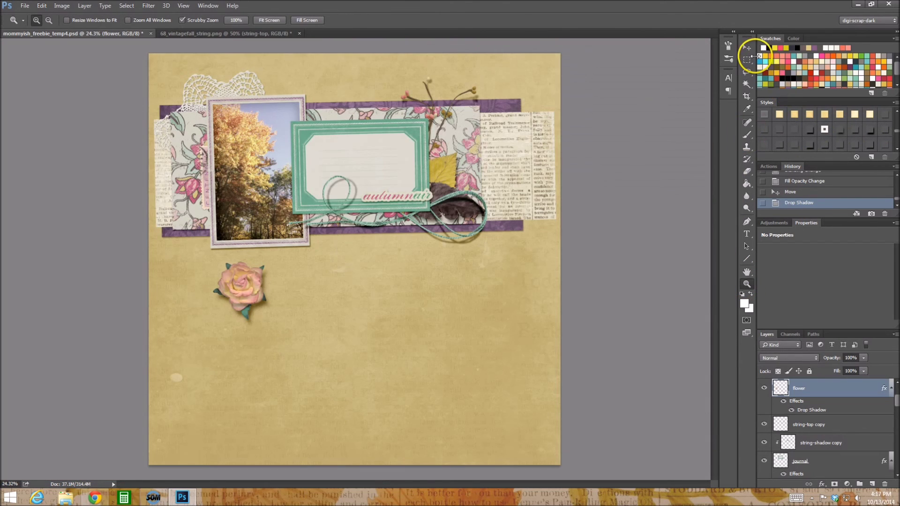
pyautogui.click(746, 47)
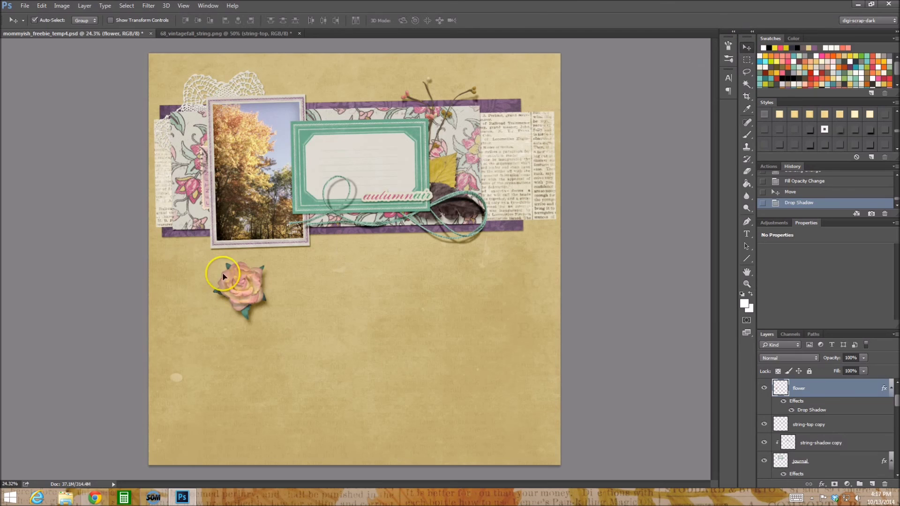
pyautogui.moveTo(223, 277); pyautogui.dragTo(212, 132)
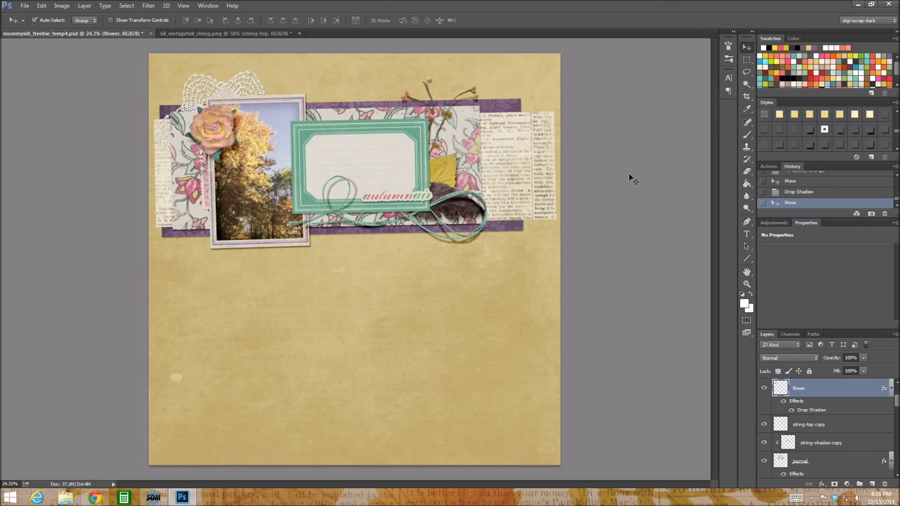
pyautogui.click(233, 111)
pyautogui.click(184, 34)
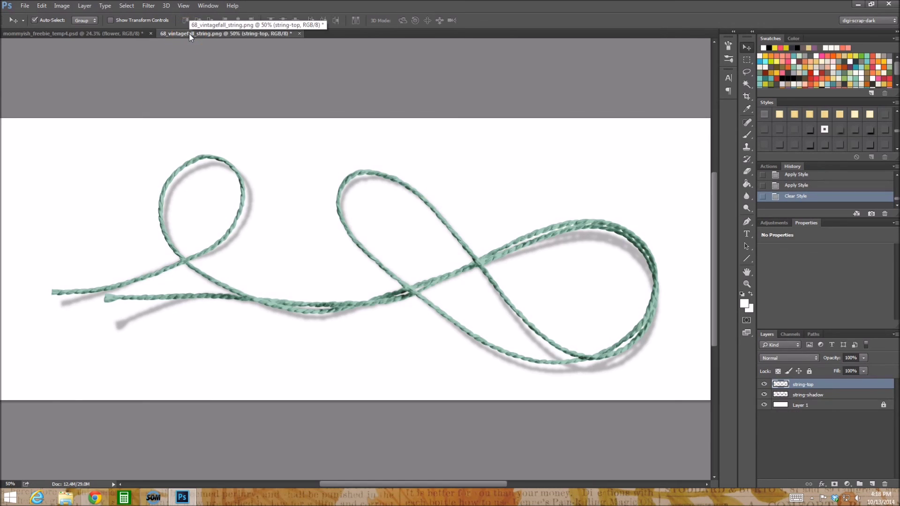